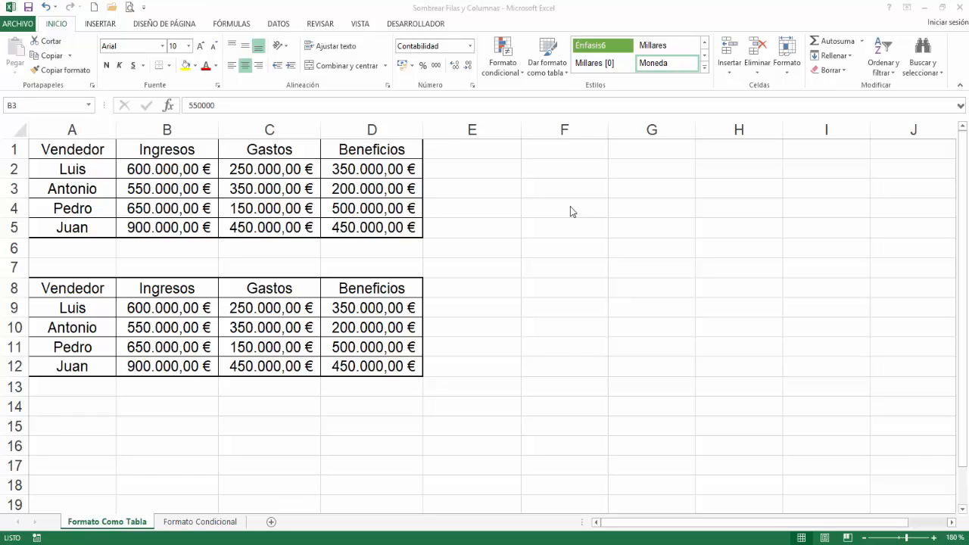
Format the upper range A1:D5 as a table with headers, using the light blue banded-row style
click(256, 186)
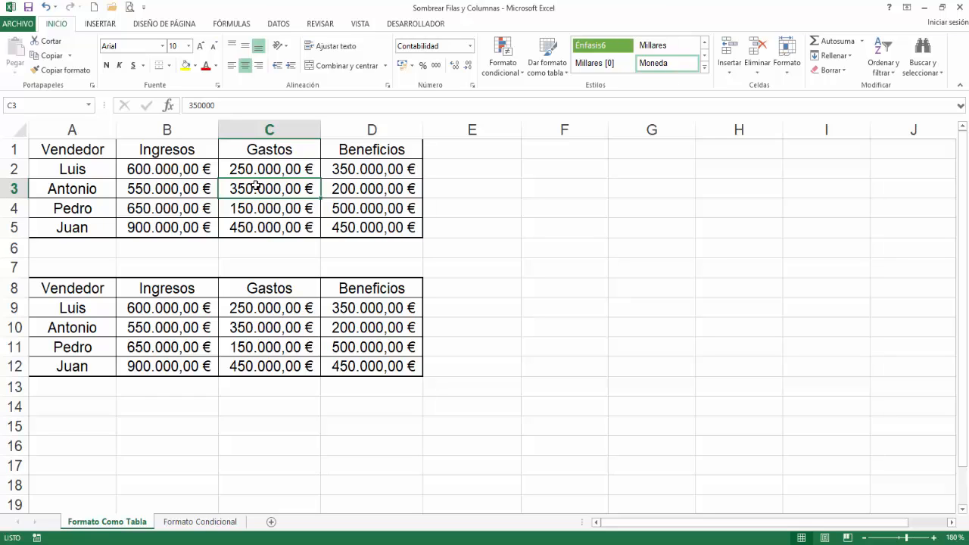
click(551, 72)
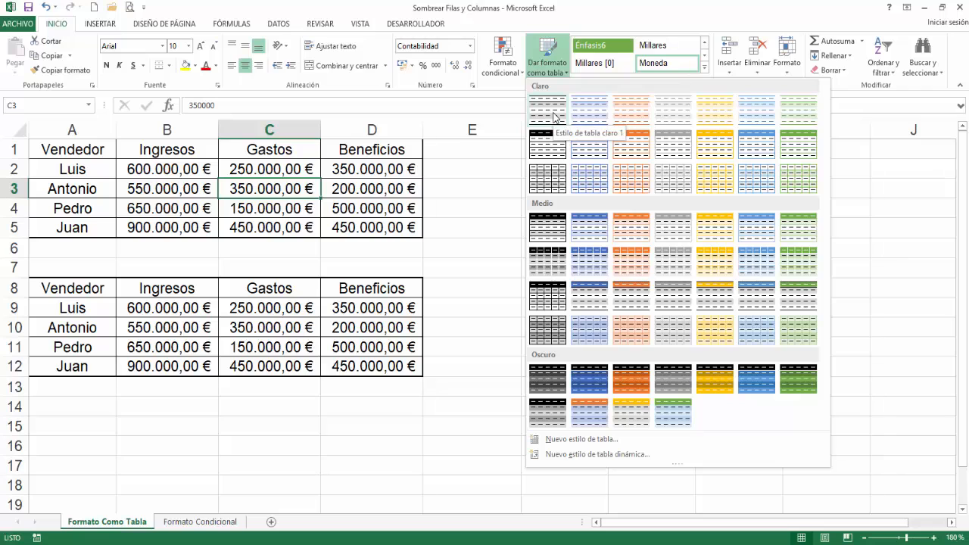
click(575, 114)
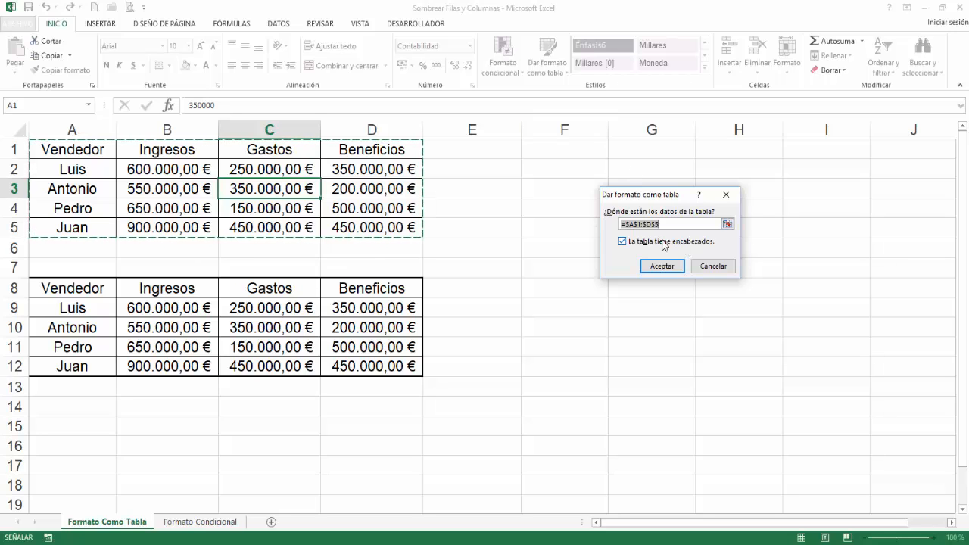
click(656, 266)
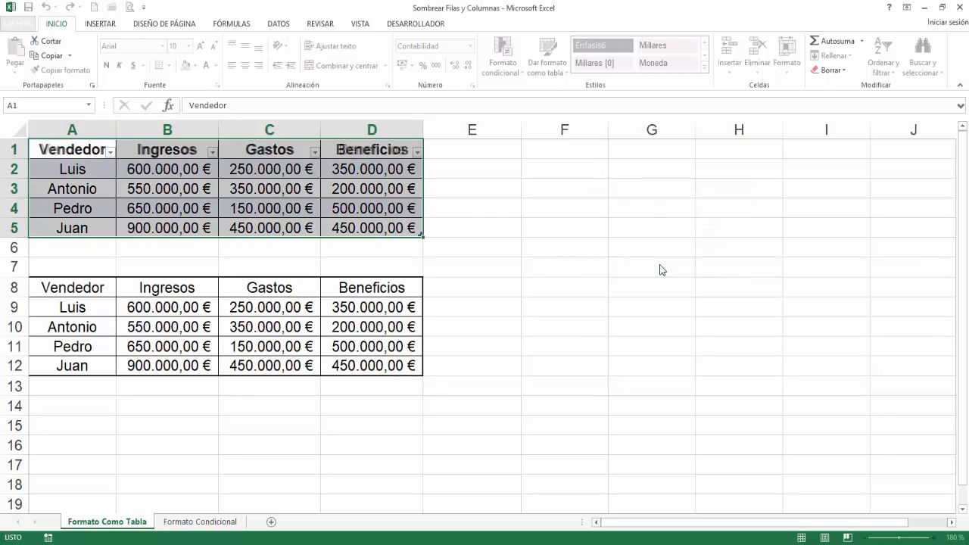
click(363, 207)
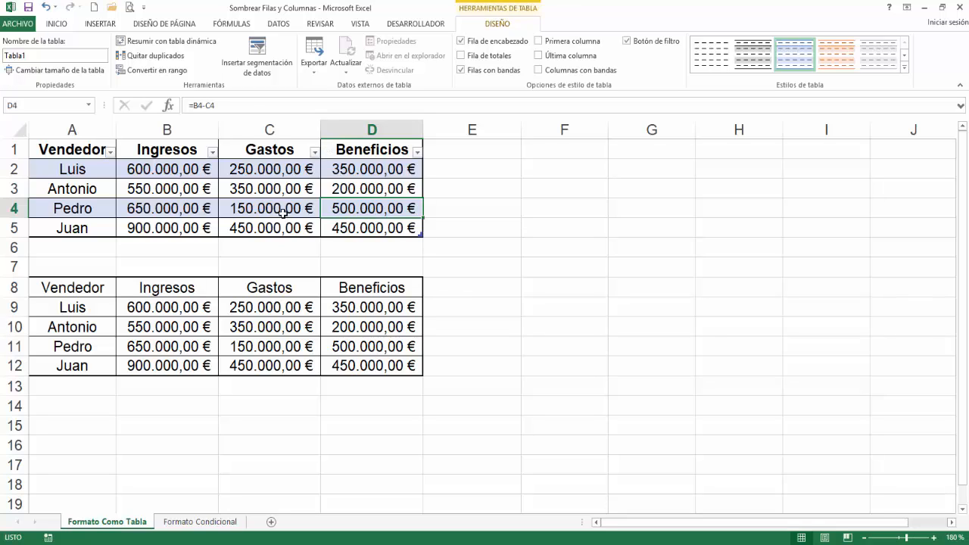
Add a new empty row at the end of the upper table by advancing past its last cell, D5
click(78, 227)
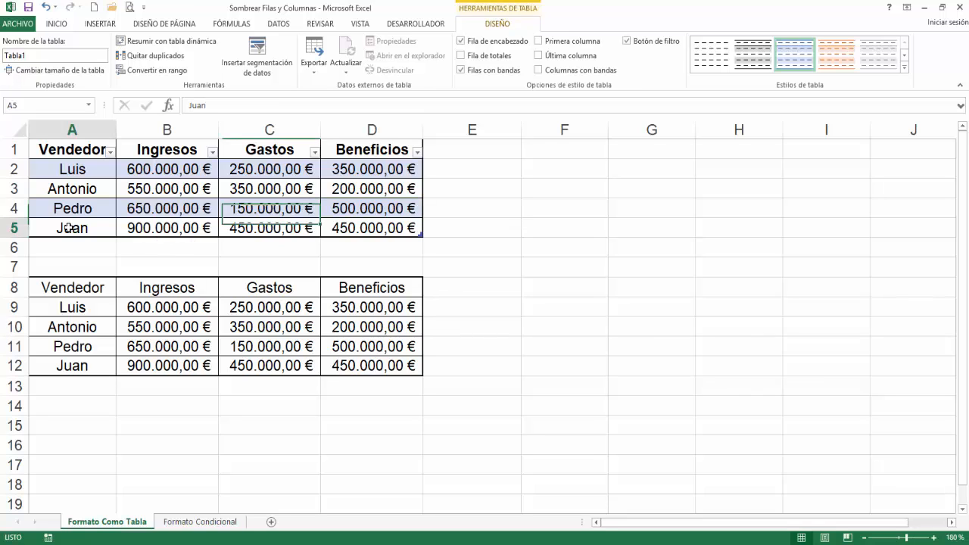
key(Tab)
key(Tab)
key(Tab)
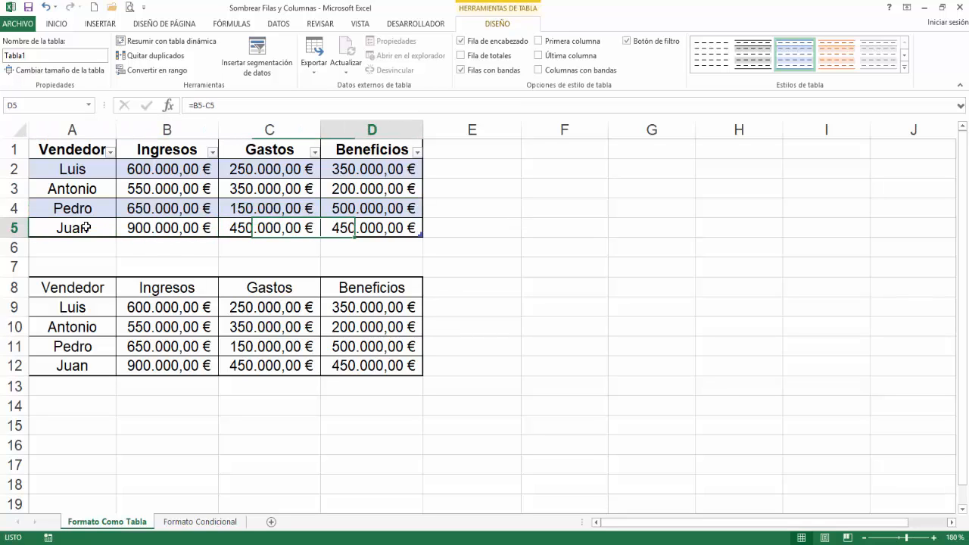
key(Tab)
click(489, 234)
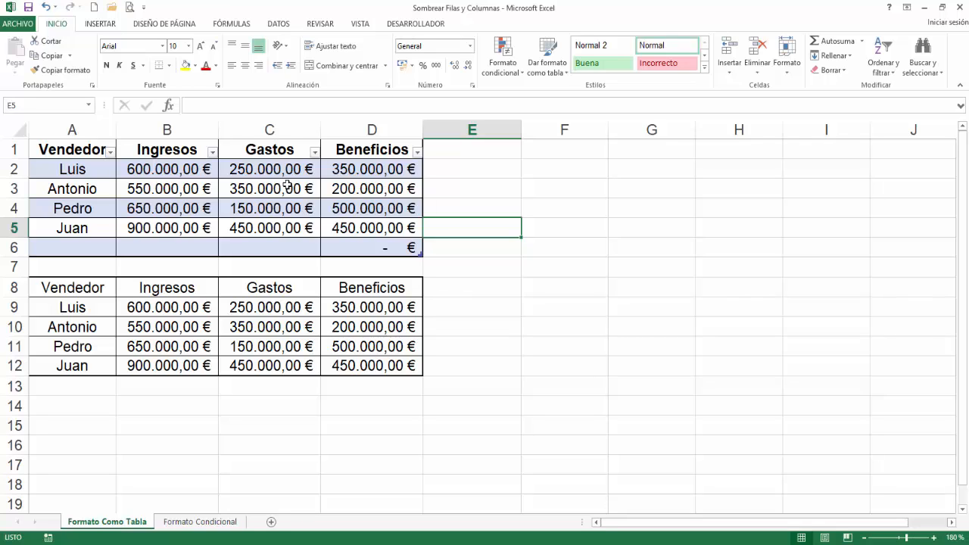
Format the lower range A8:D12 as a table with headers, using the style Estilo de tabla claro 1
click(279, 187)
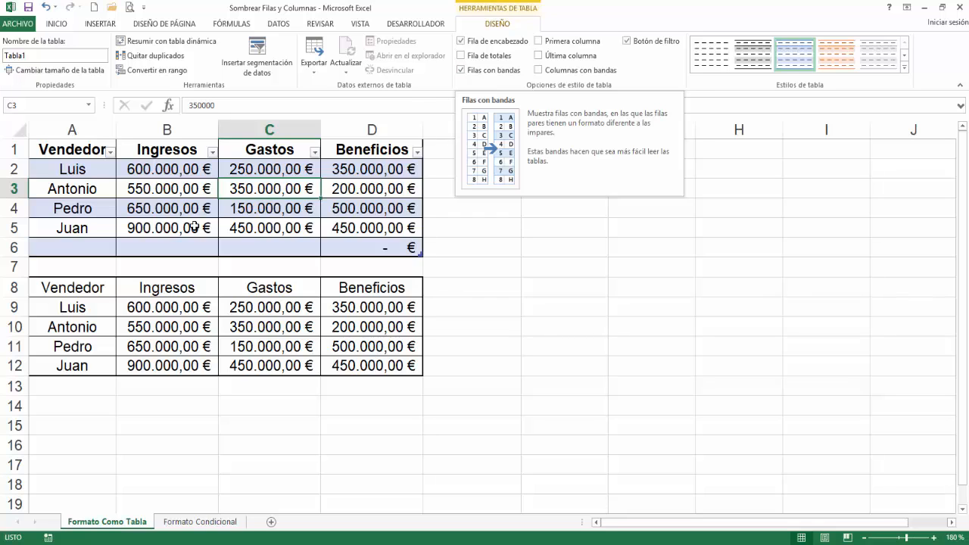
click(87, 287)
click(133, 326)
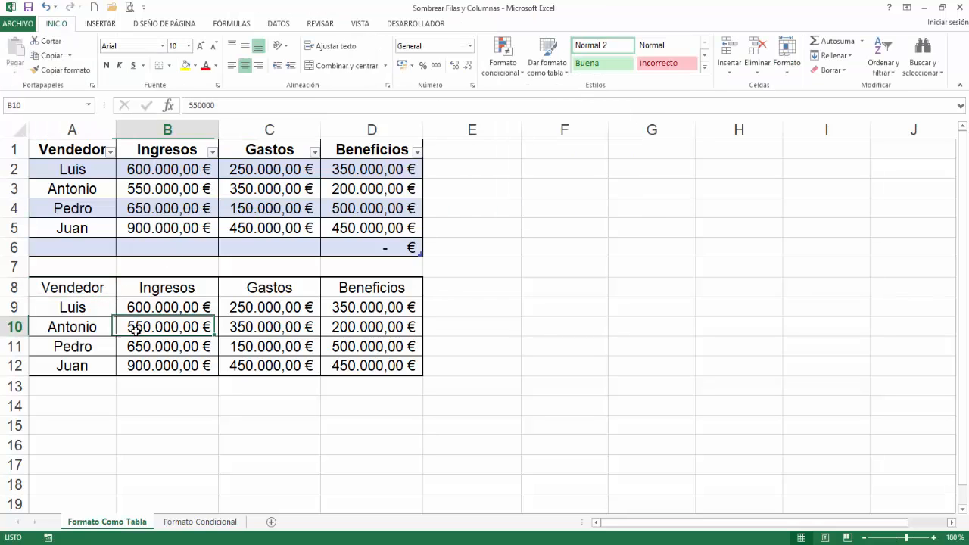
click(548, 70)
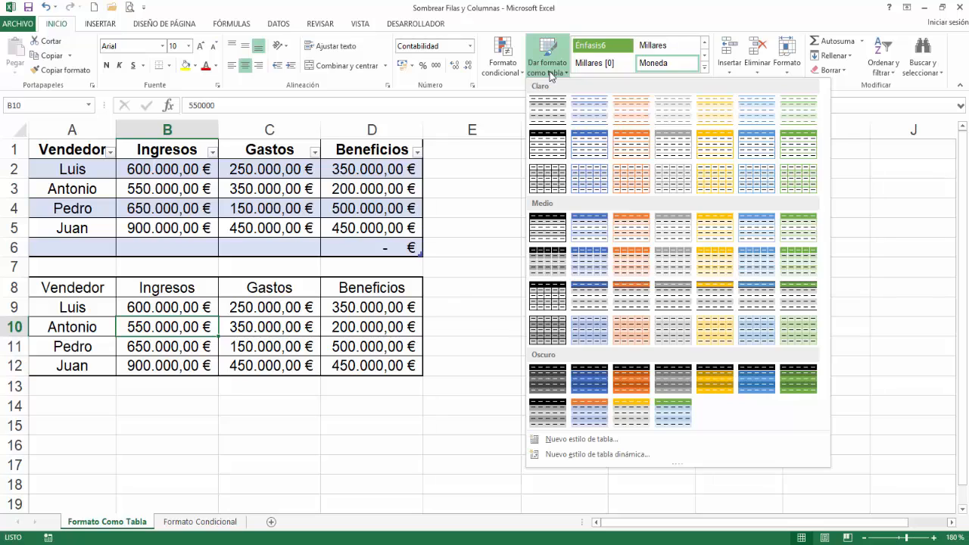
click(547, 118)
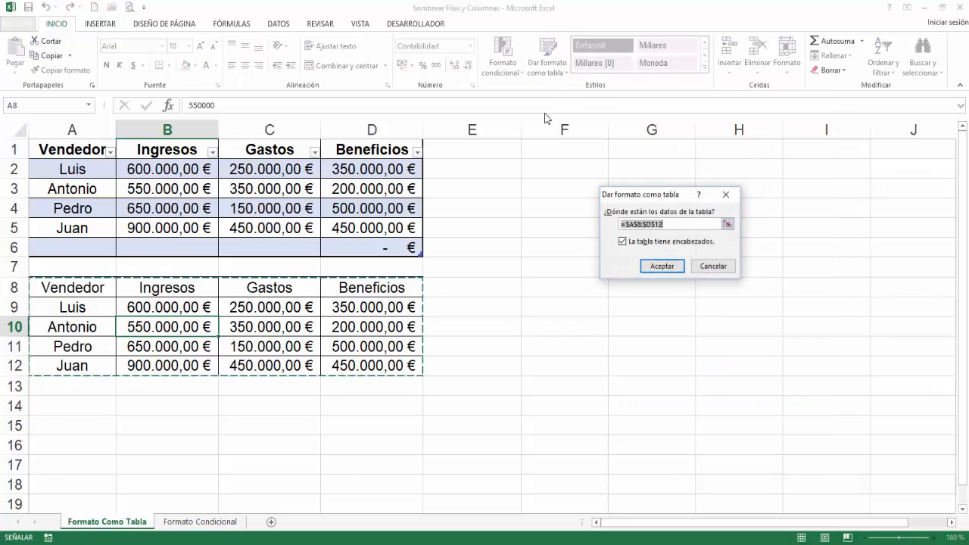
click(653, 268)
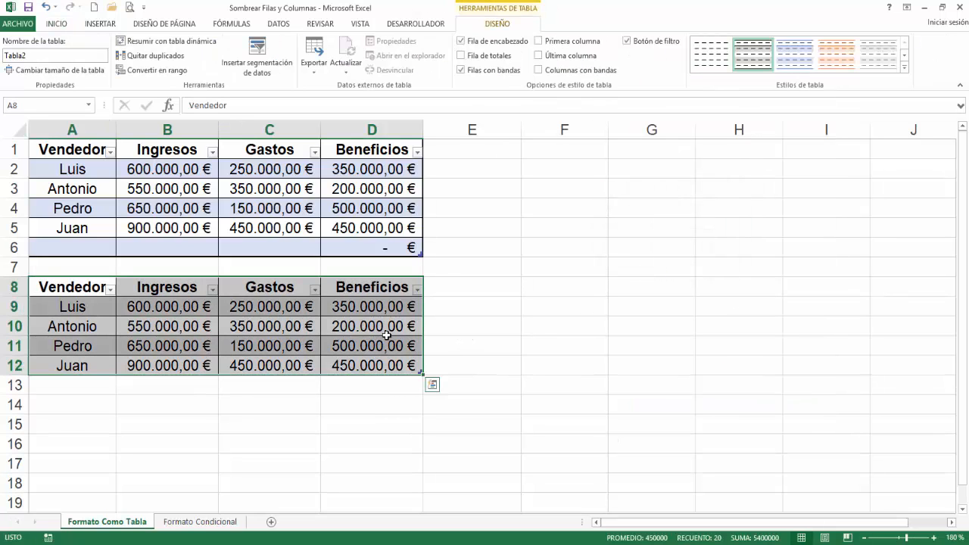
Replace the lower table's banded rows with banded columns
click(462, 72)
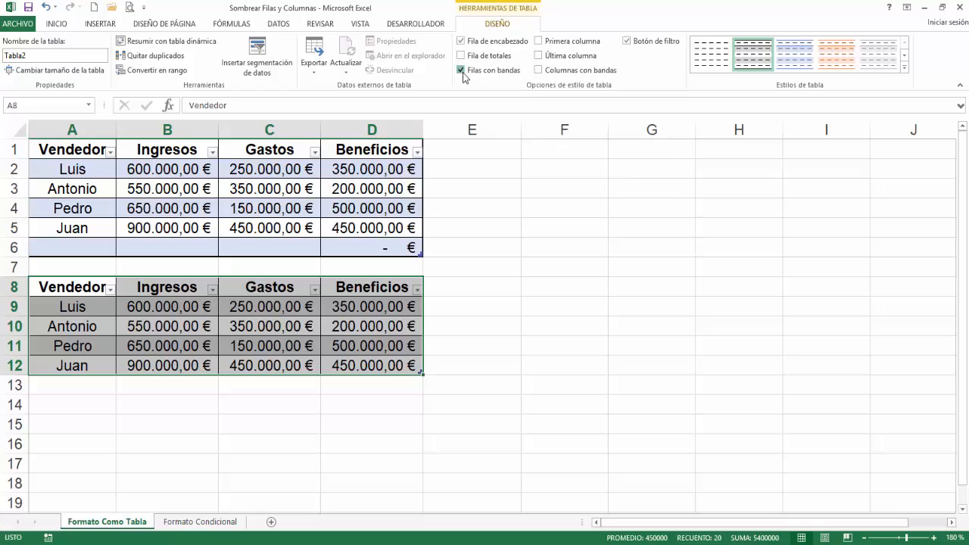
click(537, 71)
click(566, 241)
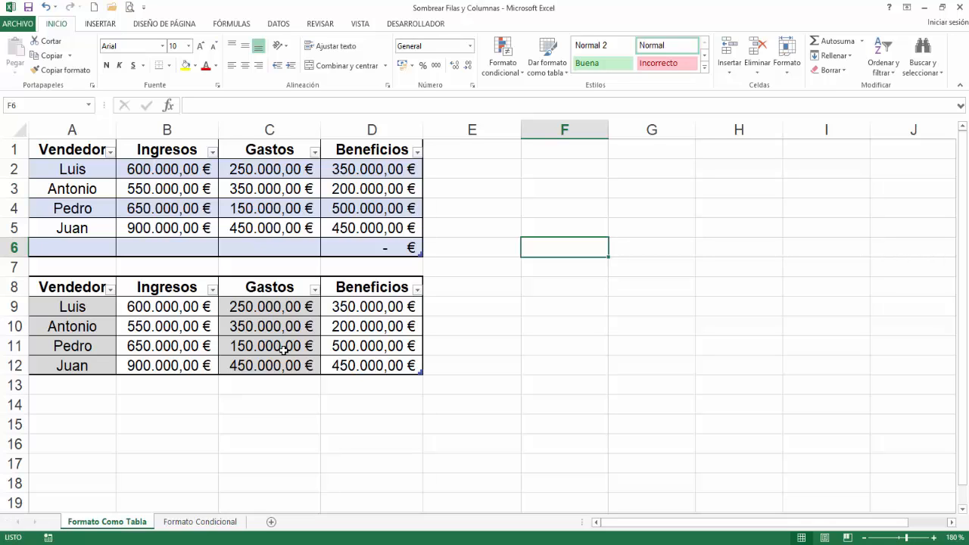
Convert the upper table into a normal range
click(267, 228)
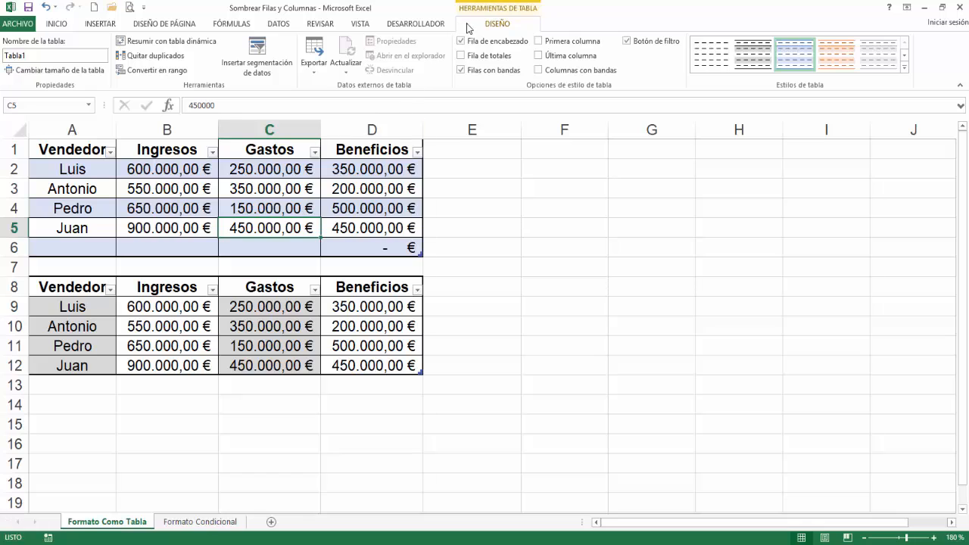
click(157, 75)
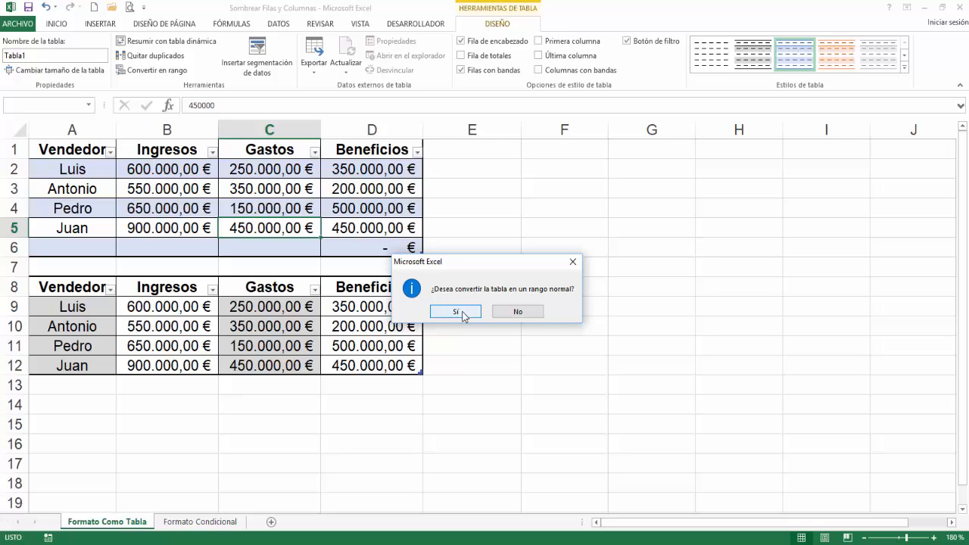
click(463, 314)
click(496, 273)
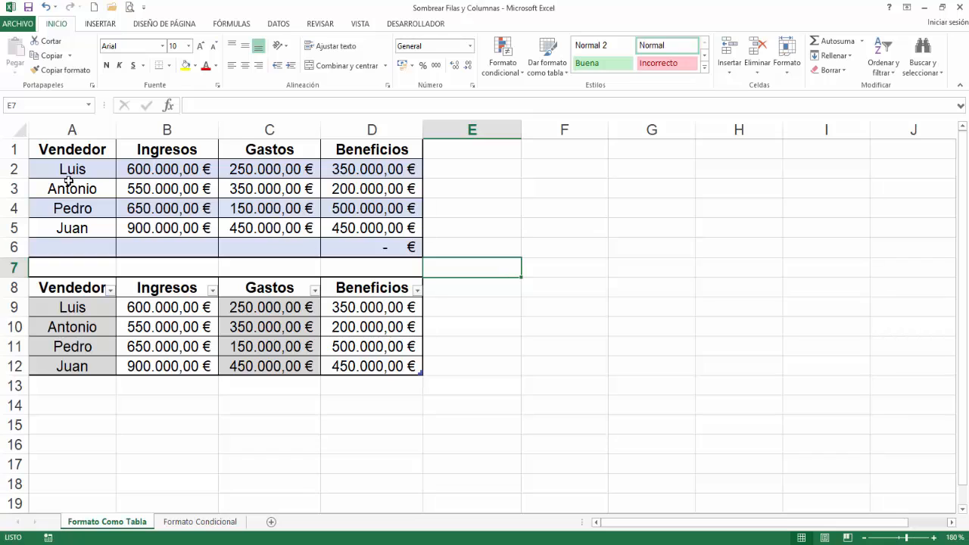
Test whether moving past the last cell, D6, still extends the converted upper range
click(396, 246)
key(Right)
key(Right)
key(Right)
key(Right)
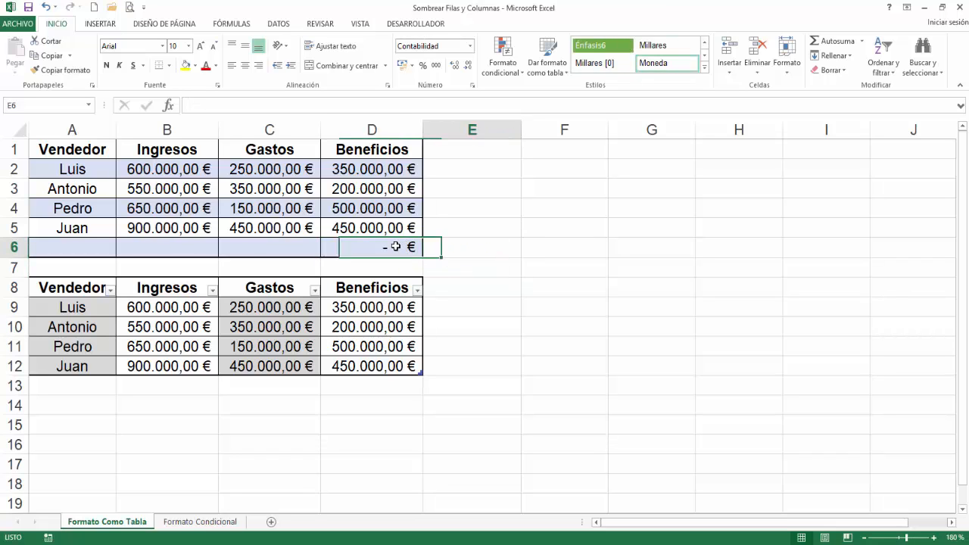
Convert the lower table with shaded columns into a normal range
click(173, 340)
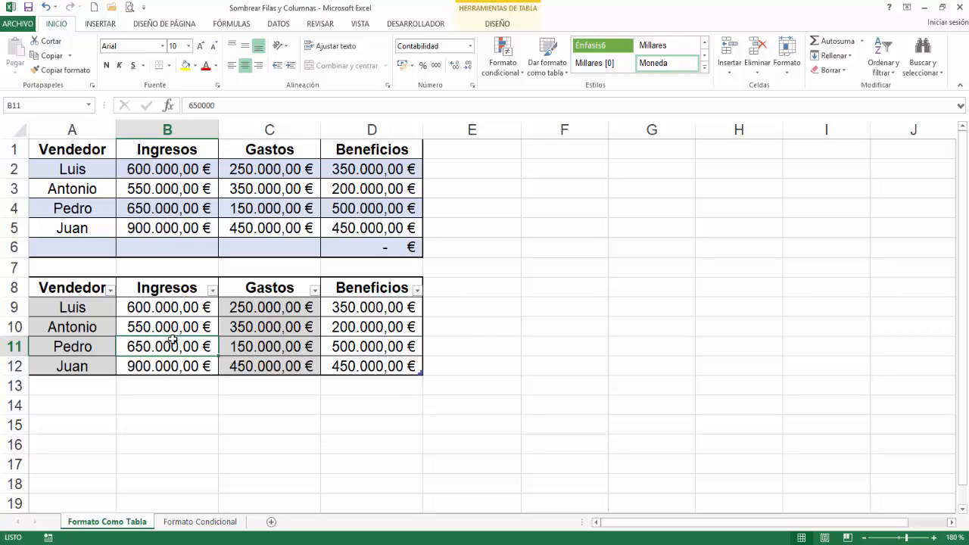
click(513, 25)
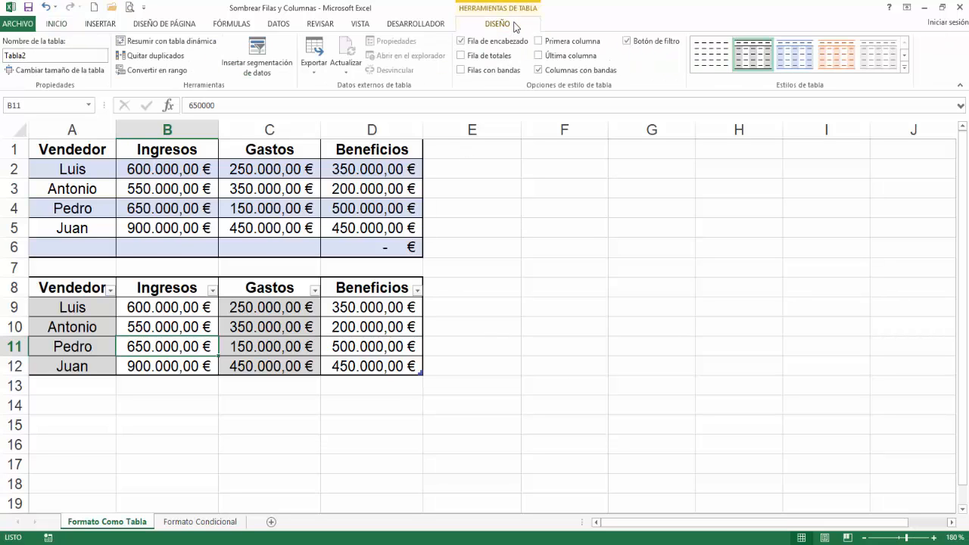
click(150, 70)
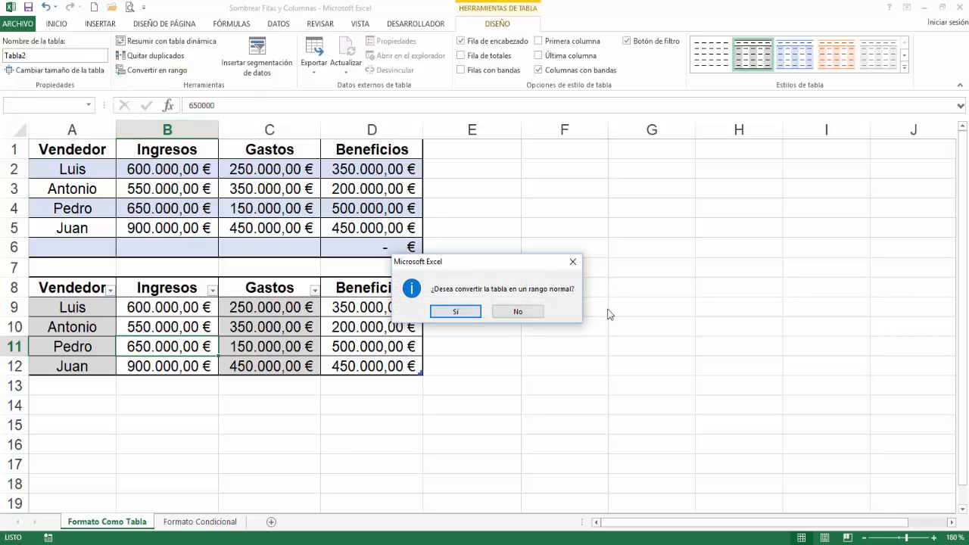
click(458, 311)
click(542, 371)
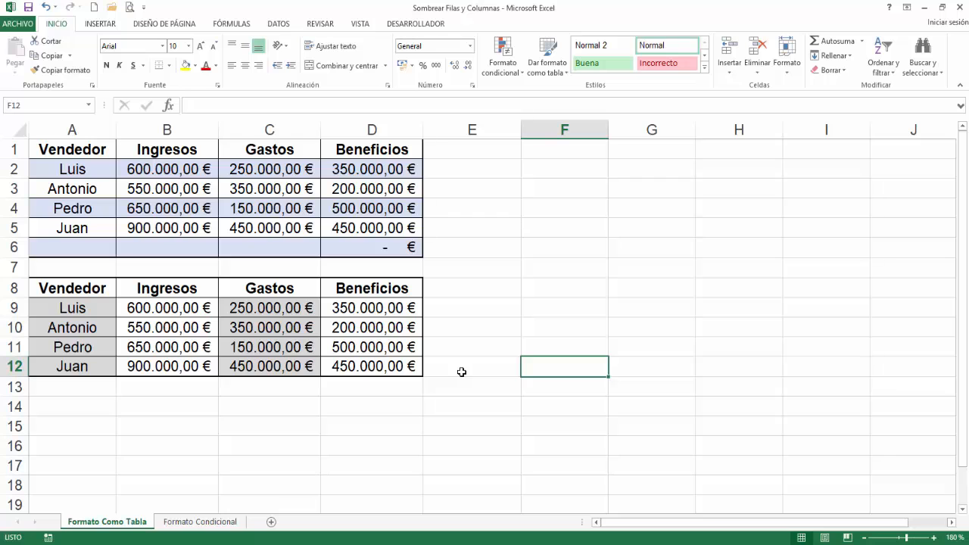
On the Formato Condicional sheet, insert the mathematical function RESIDUO in cell F15
click(209, 524)
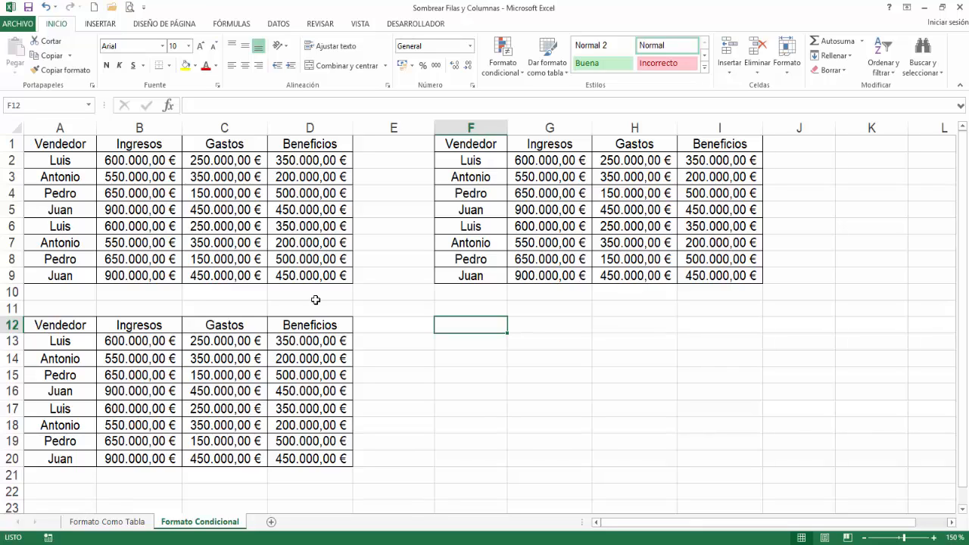
click(465, 372)
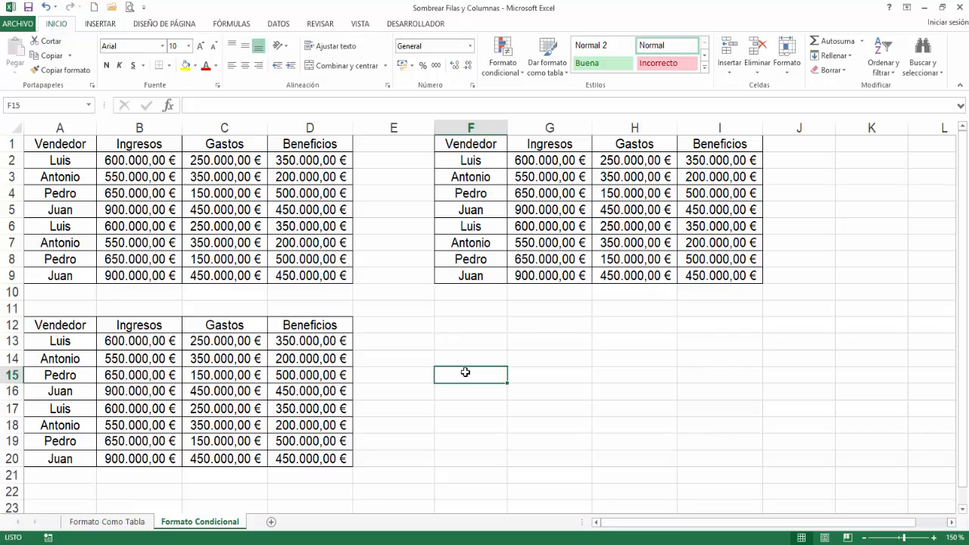
click(233, 29)
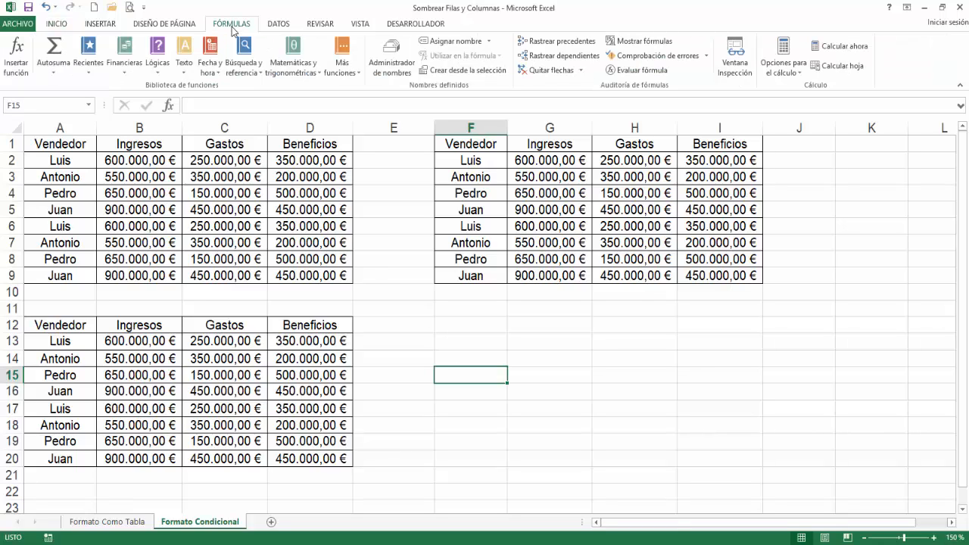
click(304, 73)
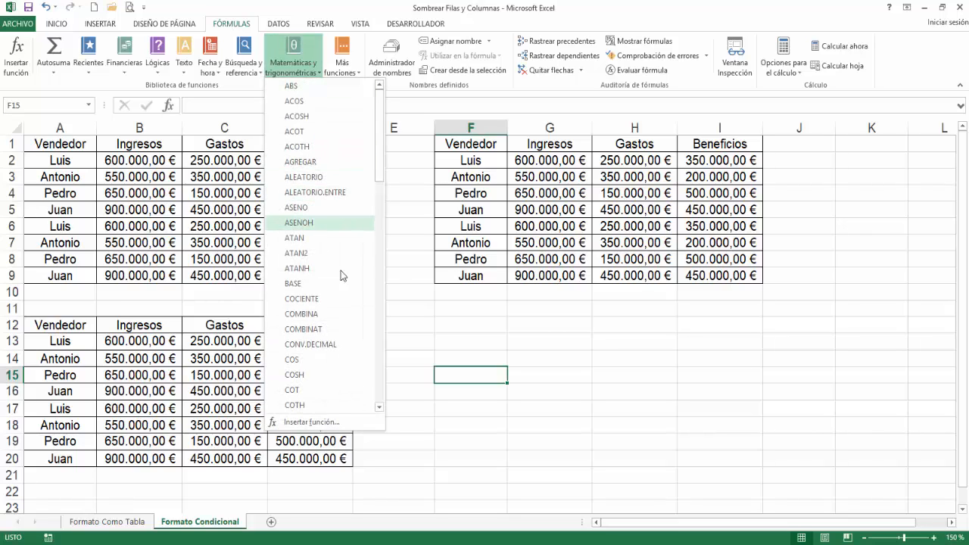
click(376, 354)
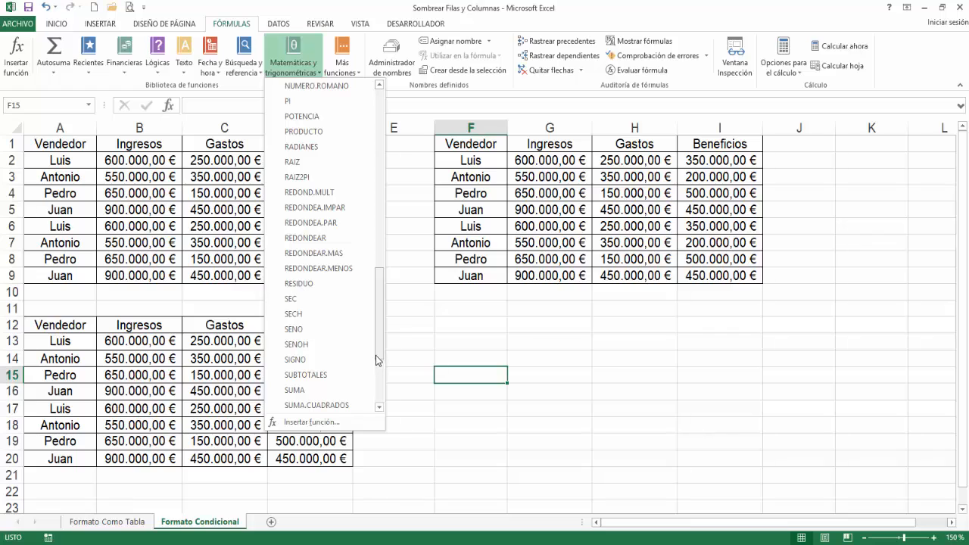
click(313, 284)
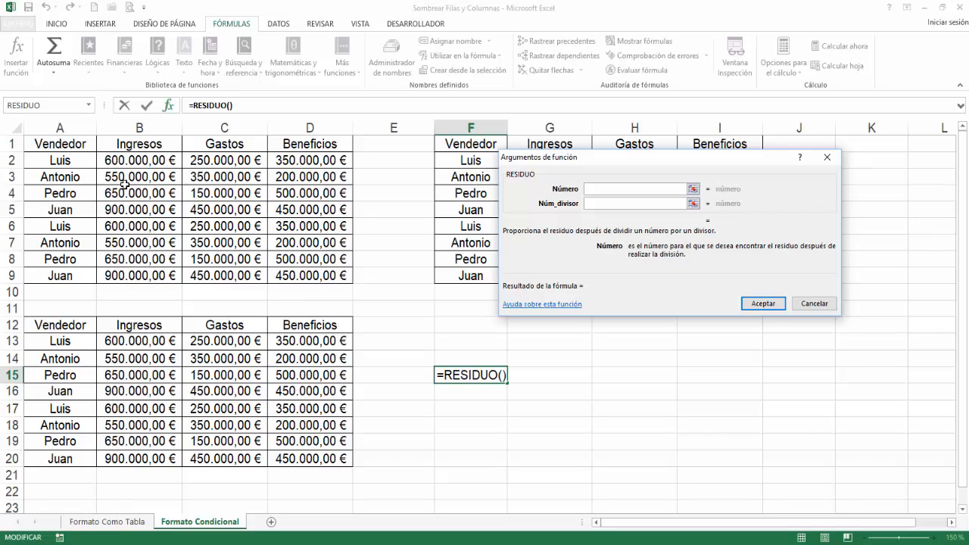
Nest the lookup and reference function FILA as the Número argument of RESIDUO in F15
click(92, 108)
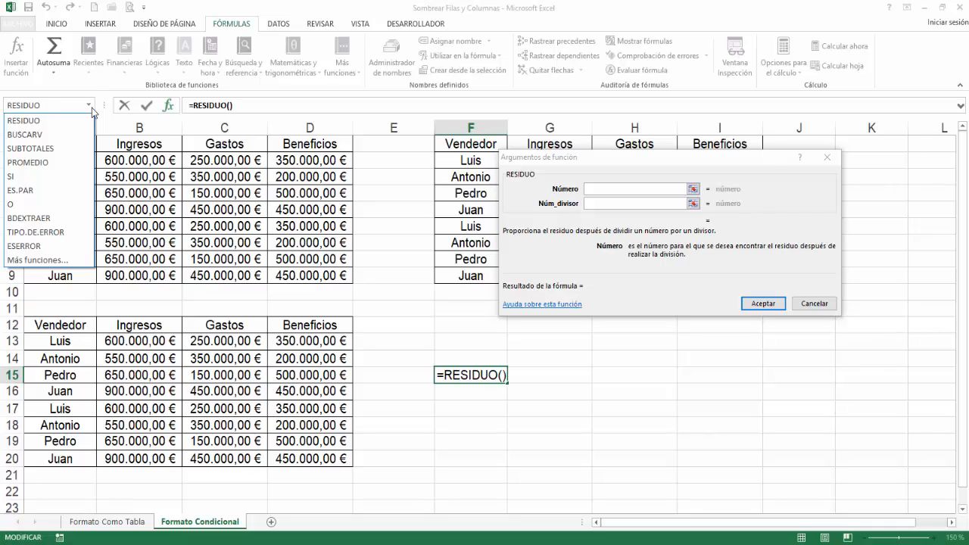
click(40, 262)
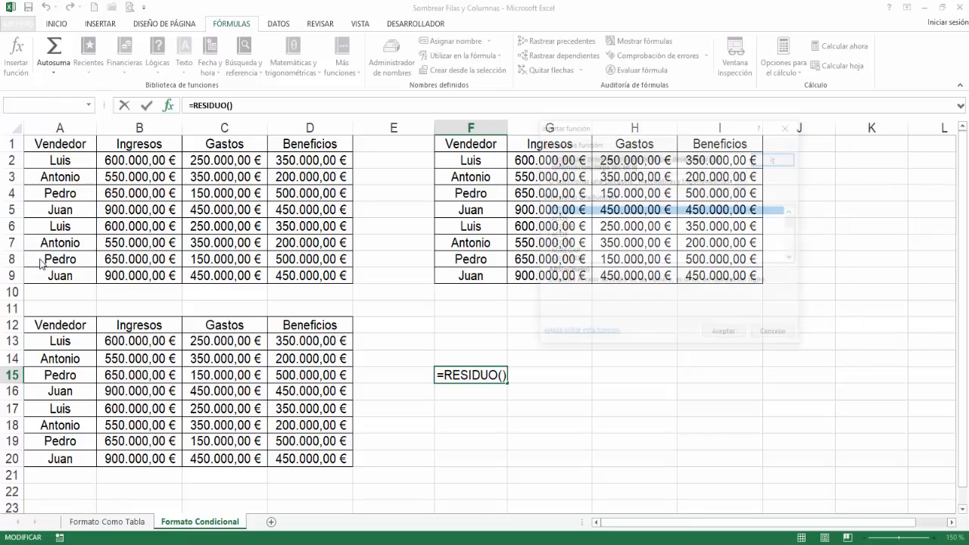
click(658, 184)
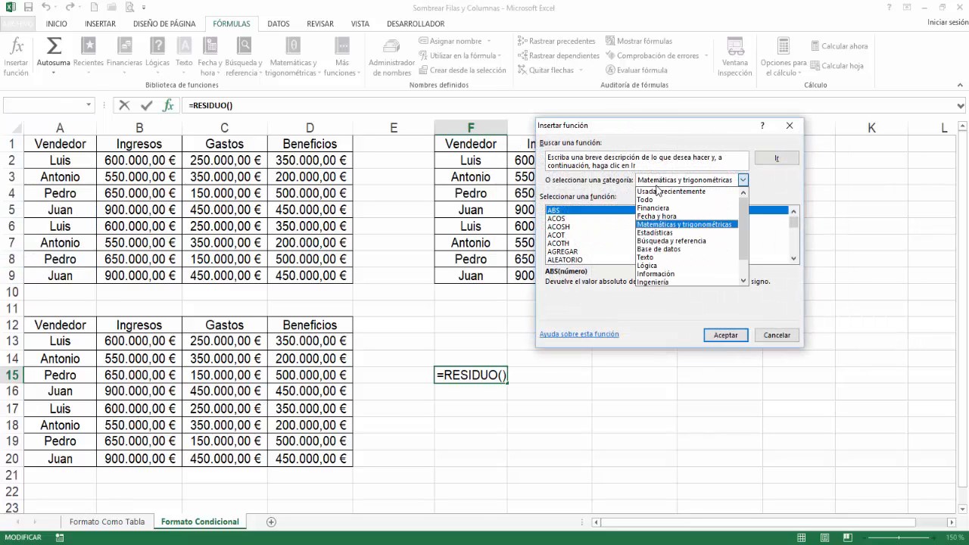
click(649, 241)
click(595, 244)
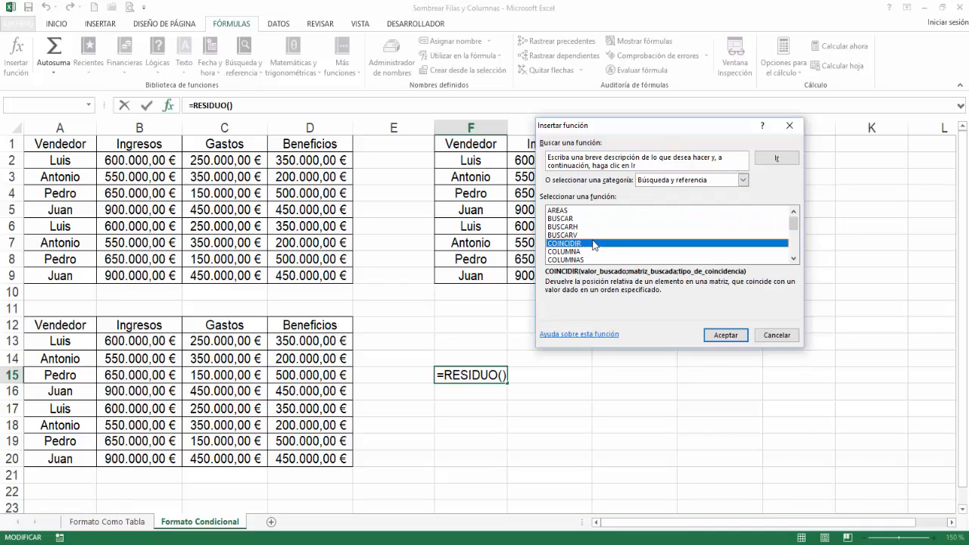
key(f)
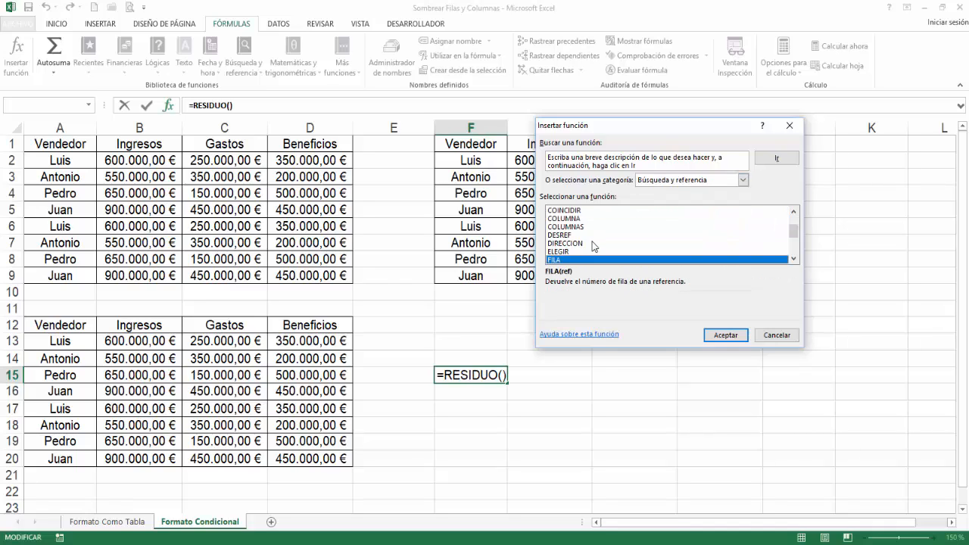
double_click(560, 261)
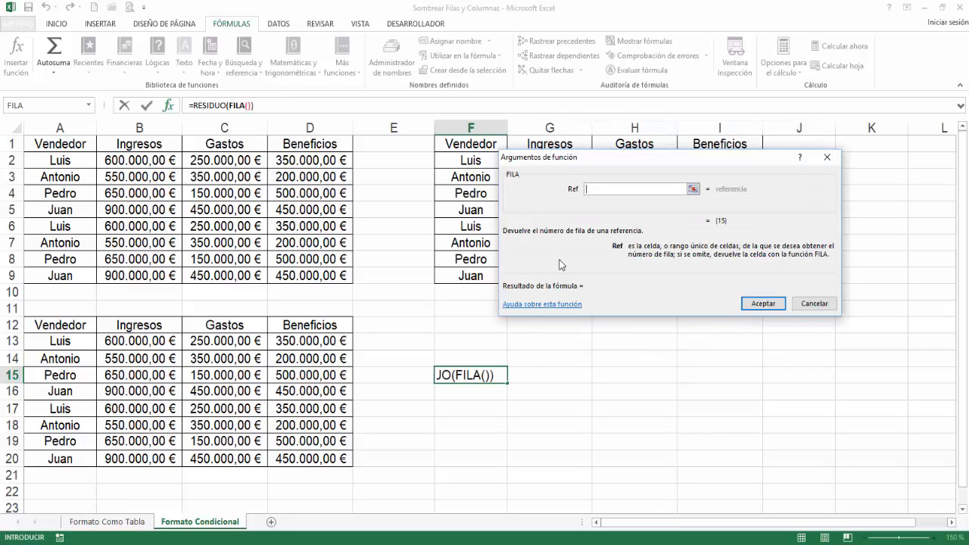
Return to RESIDUO's arguments, set Núm_divisor to 2 and accept the formula in F15
click(212, 105)
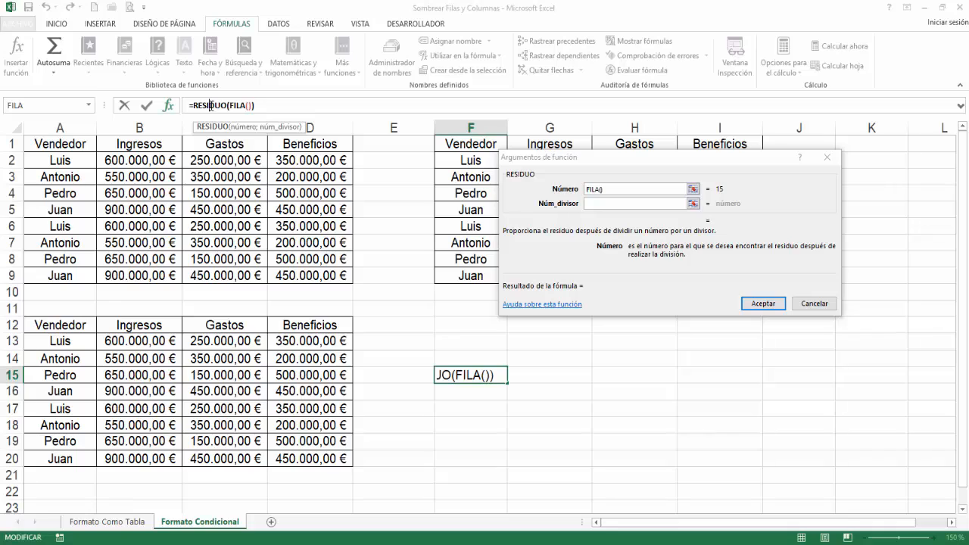
click(588, 205)
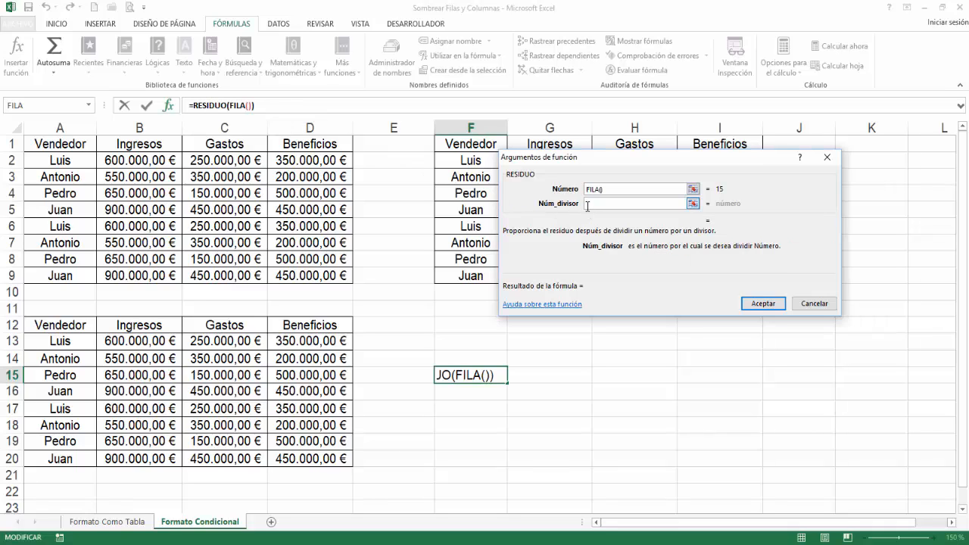
text(2)
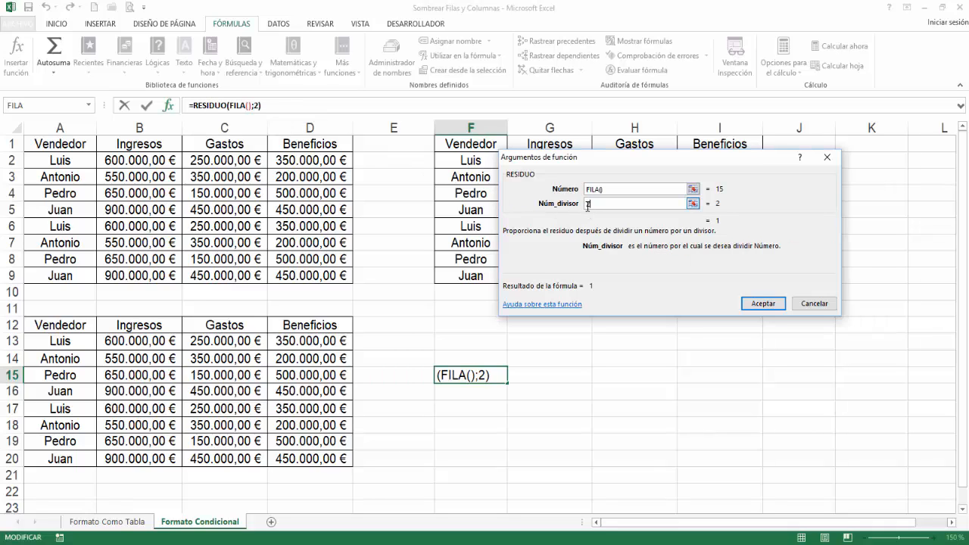
click(763, 303)
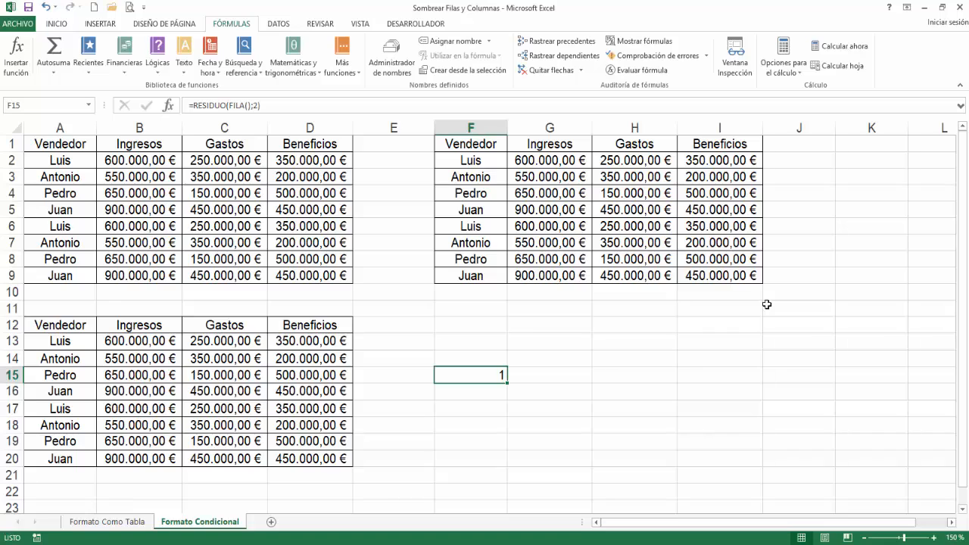
Append =1 to the formula in F15 so it reads =RESIDUO(FILA();2)=1
click(290, 109)
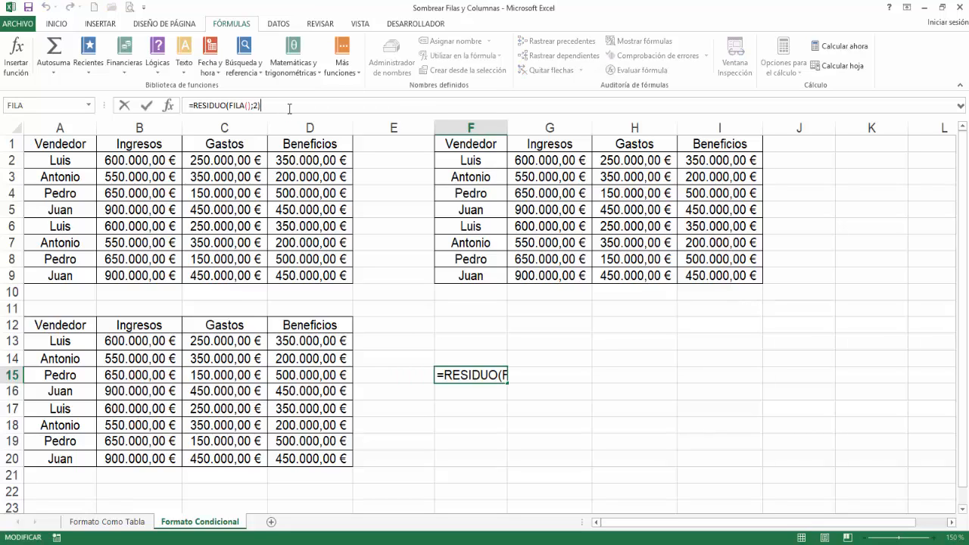
text(=1)
key(Return)
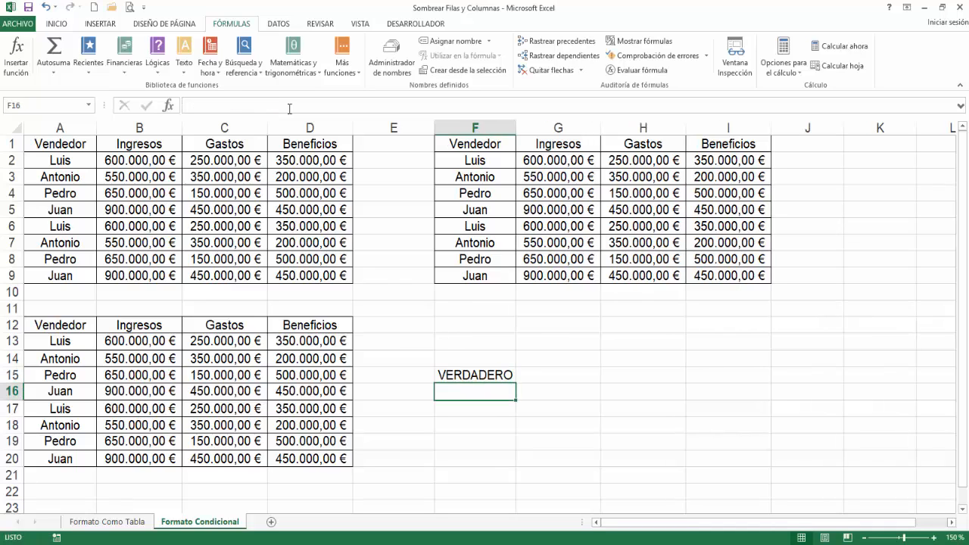
Copy the formula text =RESIDUO(FILA();2)=1 from F15 and clear the cell
click(467, 377)
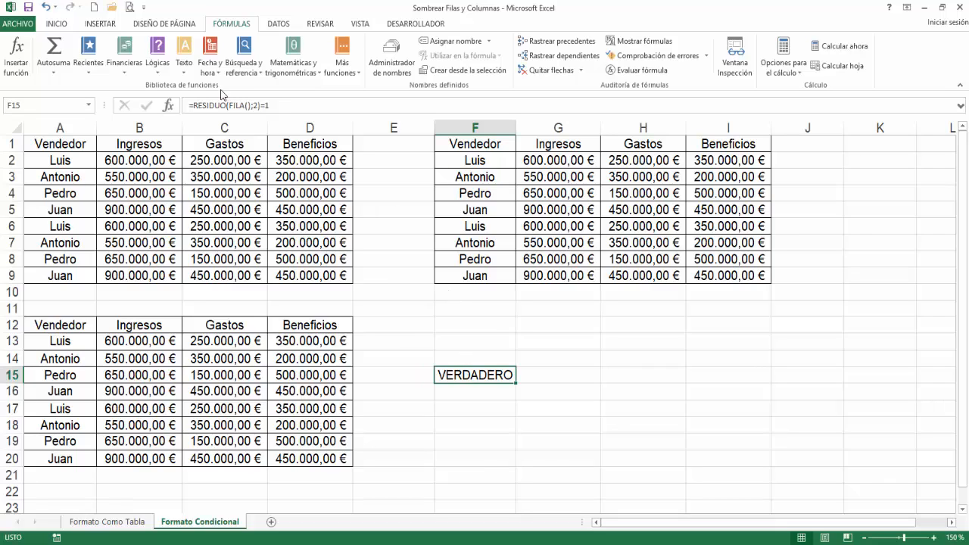
drag(270, 106, 189, 106)
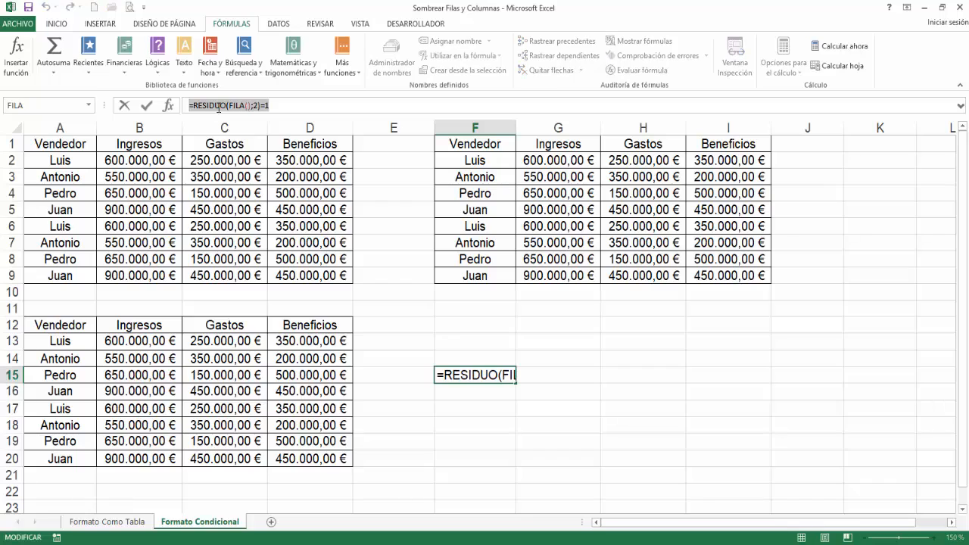
right_click(215, 106)
click(244, 133)
key(Escape)
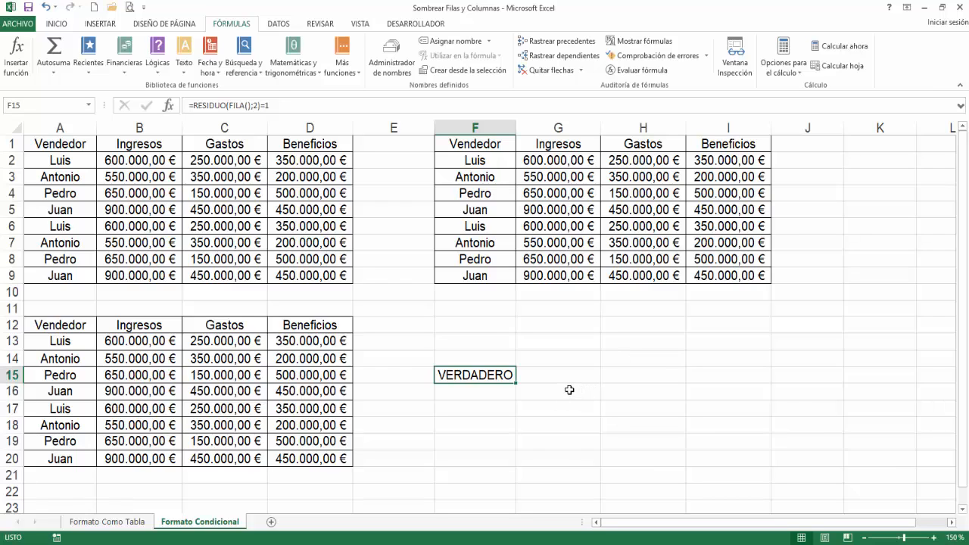
key(Delete)
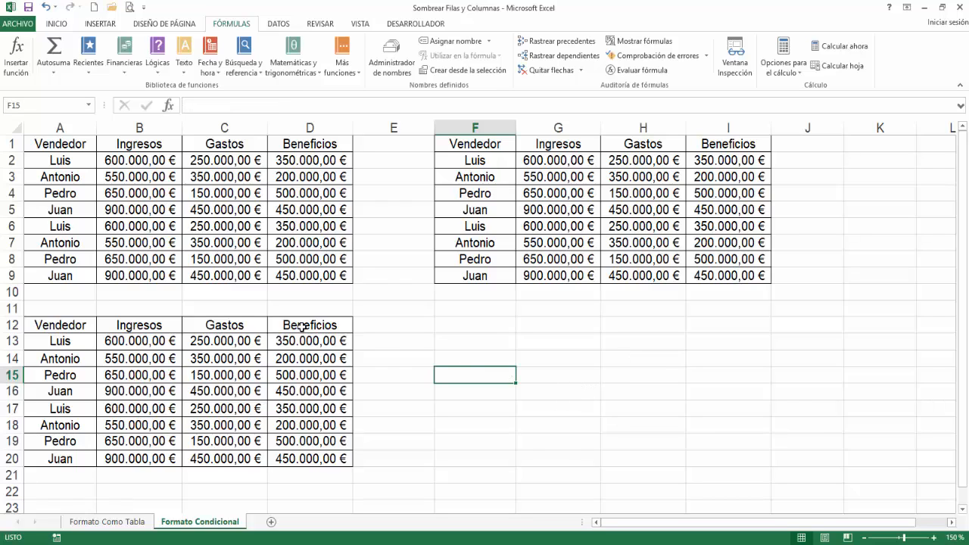
Start a formula-based conditional formatting rule for A1:D9 using the copied formula =RESIDUO(FILA();2)=1
drag(60, 144, 302, 275)
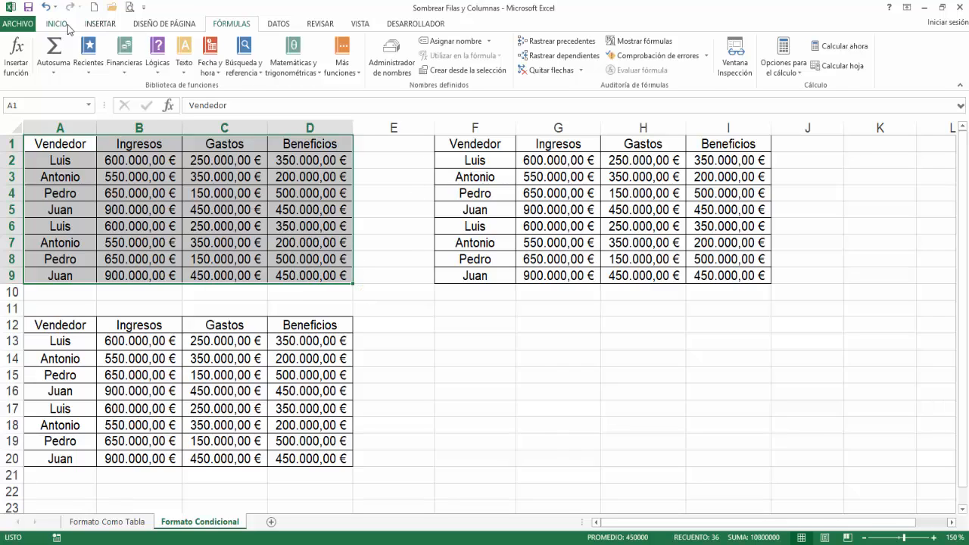
click(68, 27)
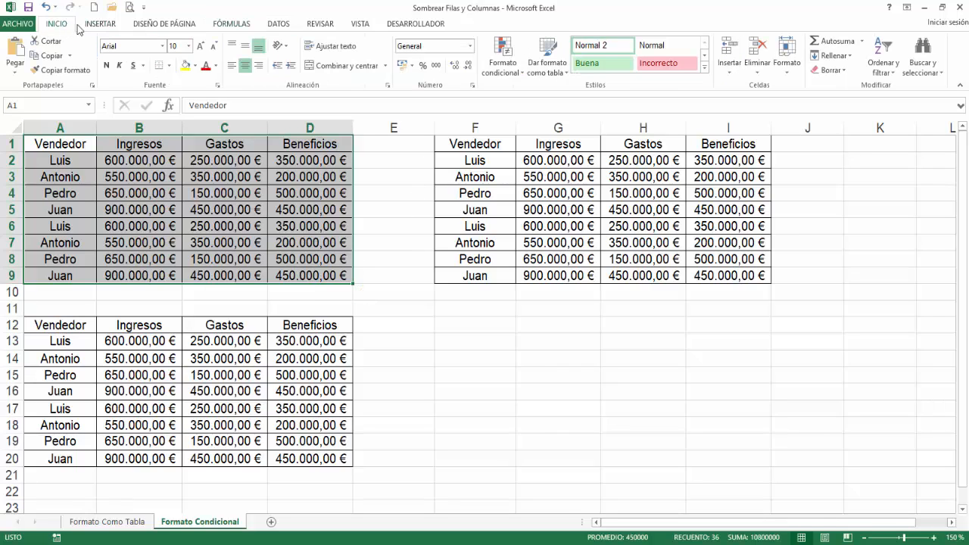
click(514, 77)
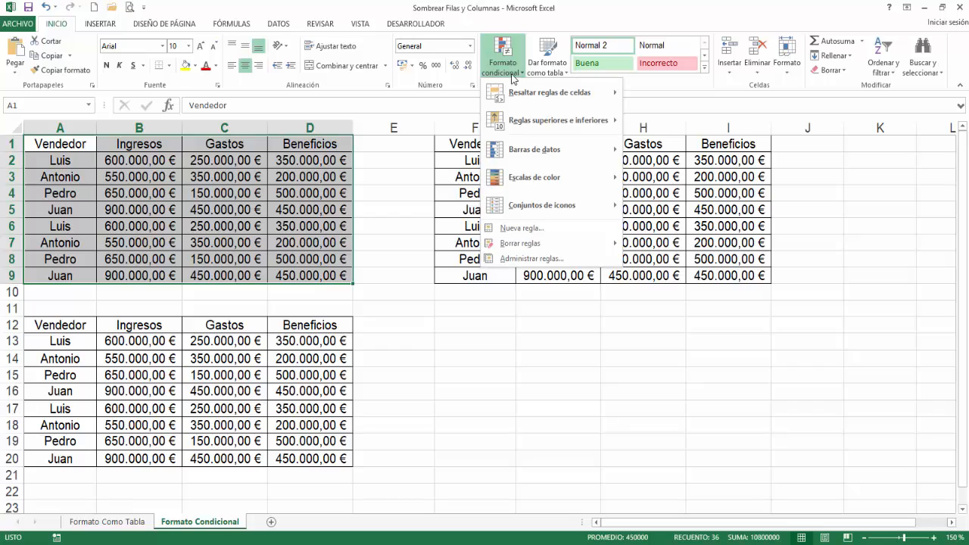
click(570, 232)
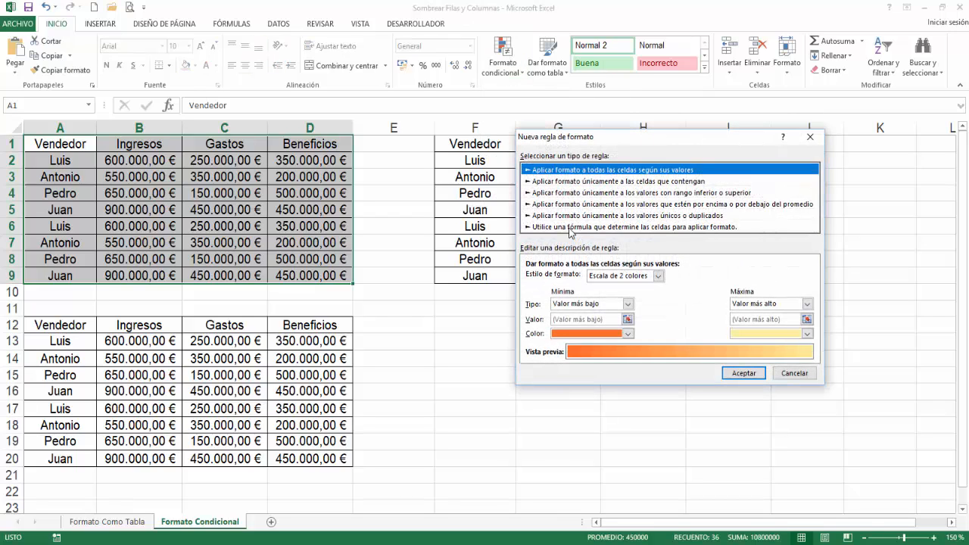
click(563, 227)
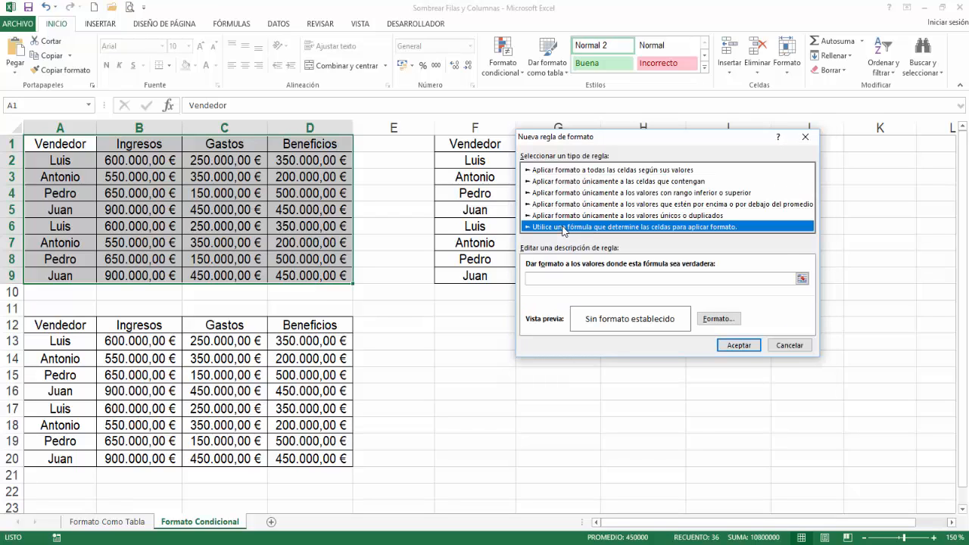
click(551, 279)
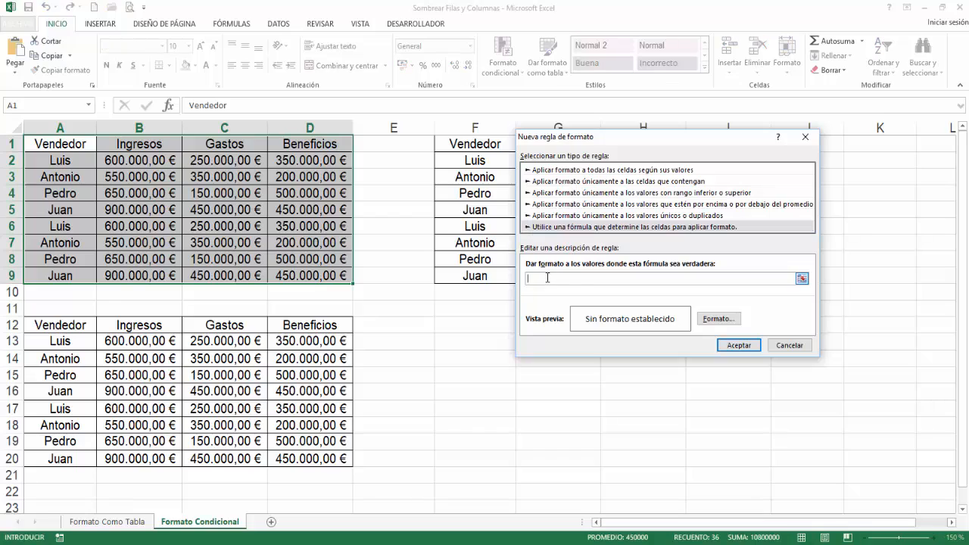
click(572, 317)
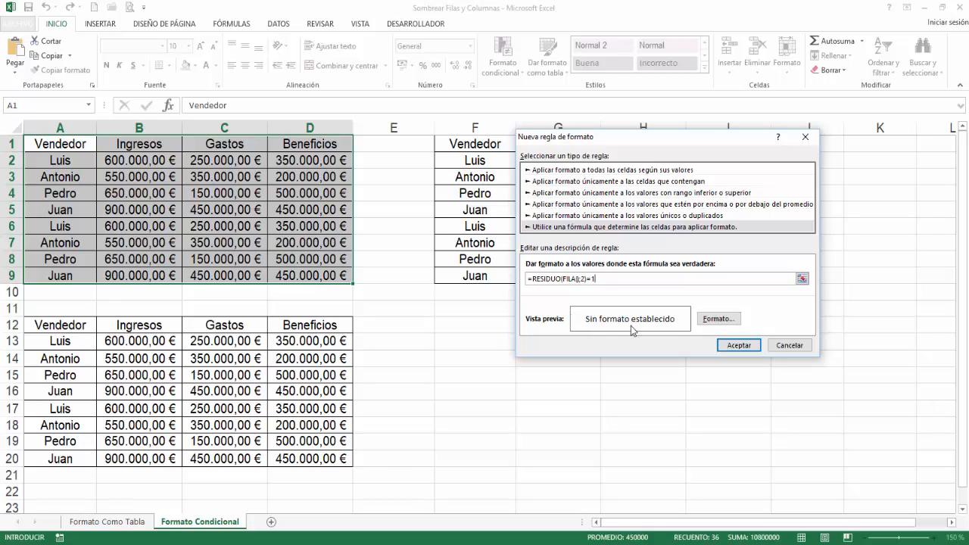
Give the A1:D9 rule a light grey background fill and apply it to the table
click(715, 321)
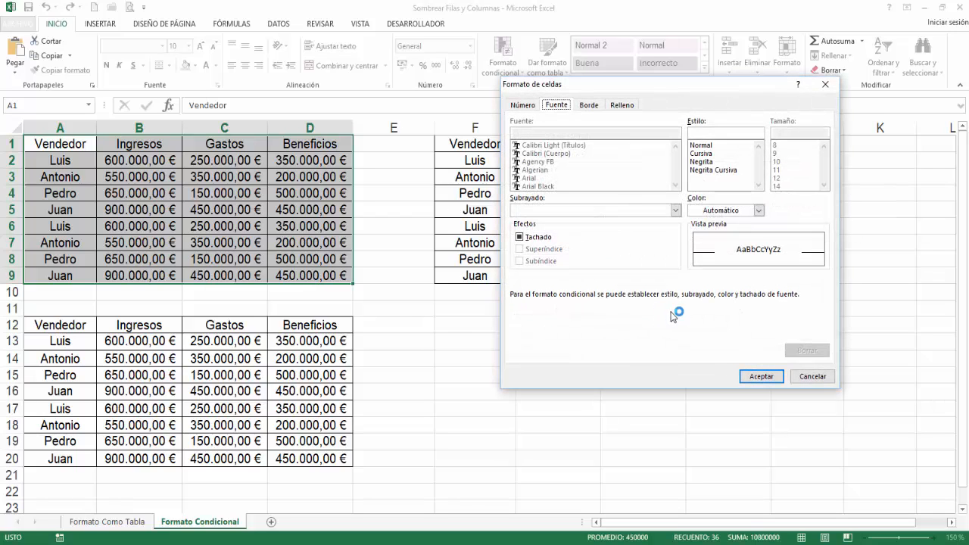
click(626, 108)
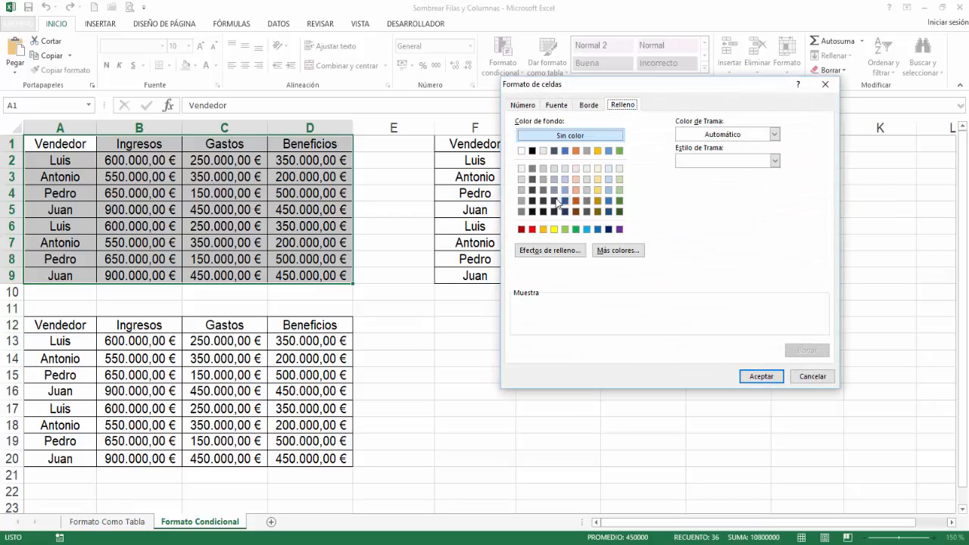
click(521, 178)
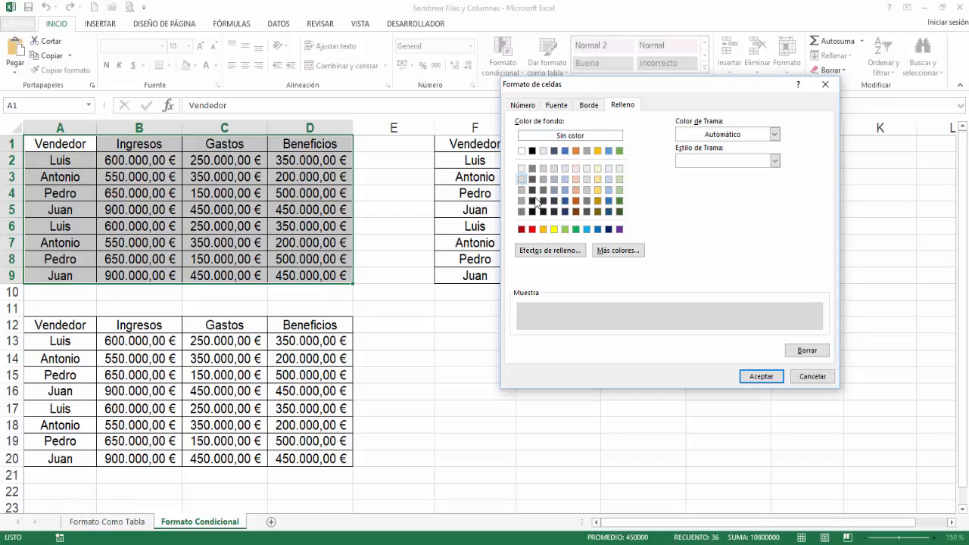
click(755, 377)
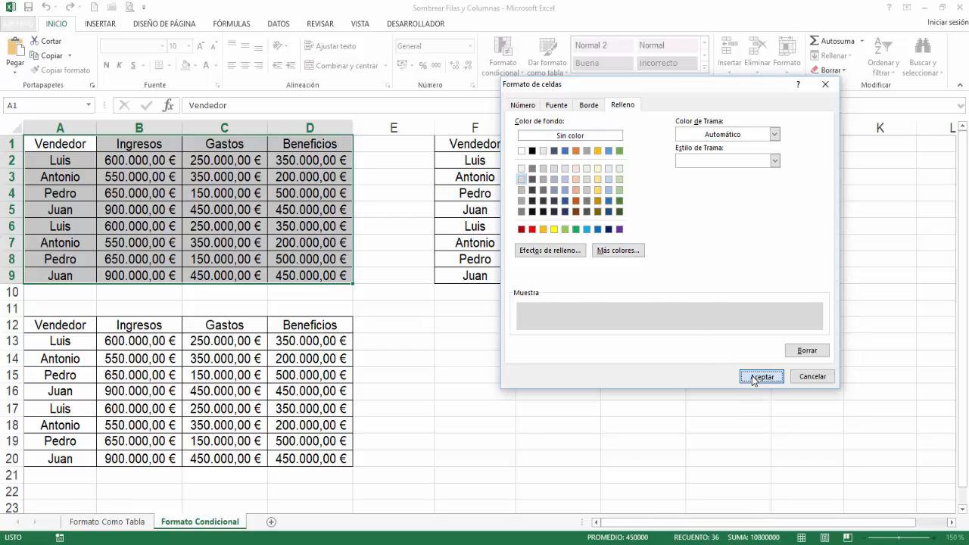
click(731, 348)
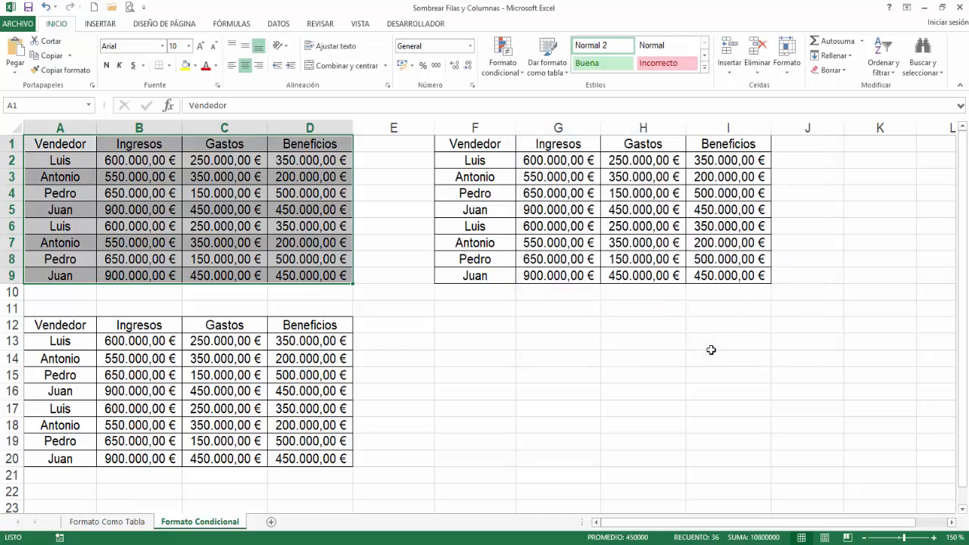
click(629, 356)
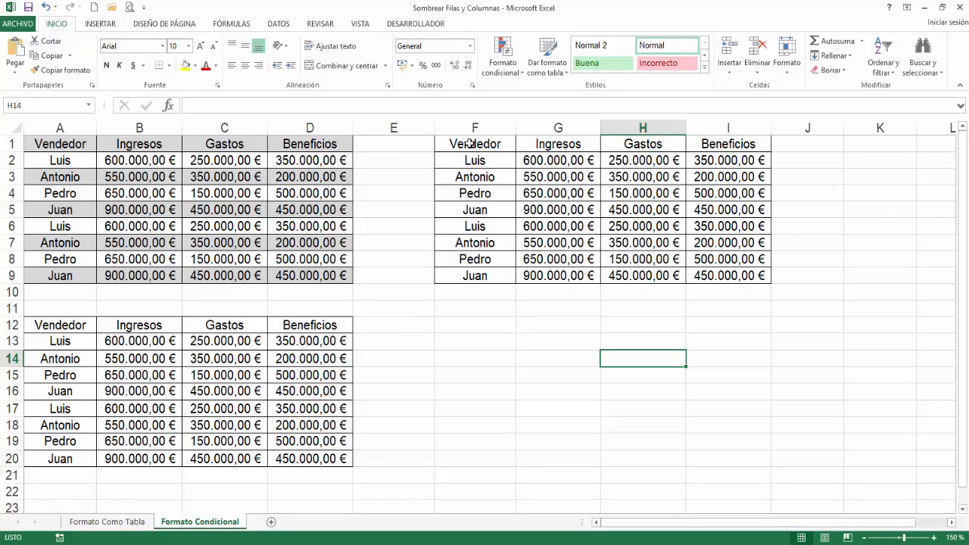
Start a formula-based conditional formatting rule for F1:I9, pasting the copied formula and changing it to =RESIDUO(FILA();2)=0
drag(470, 143, 710, 270)
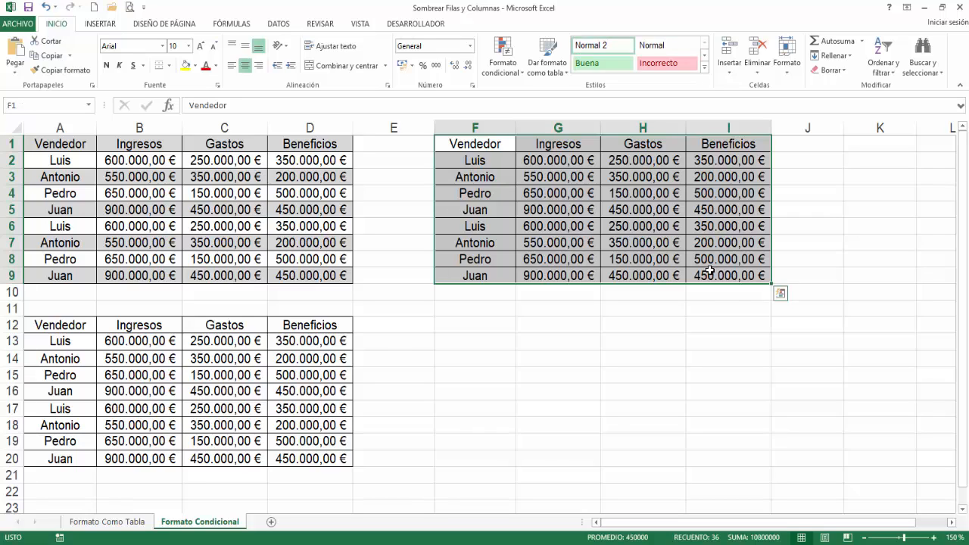
click(506, 79)
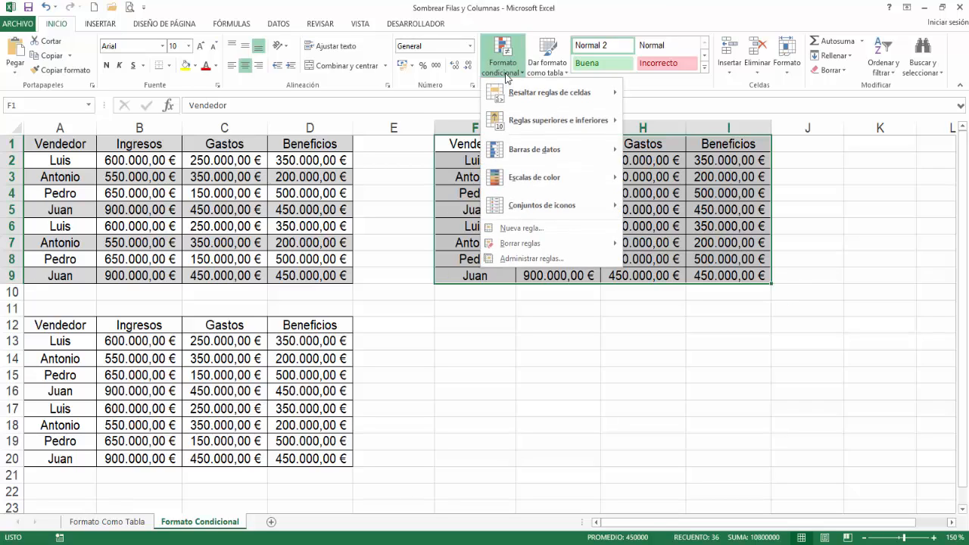
click(542, 228)
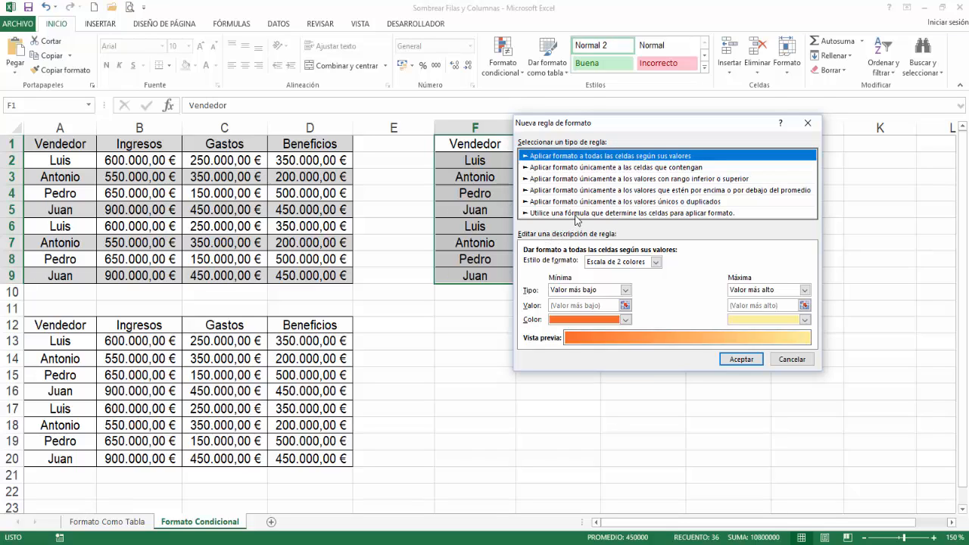
click(575, 214)
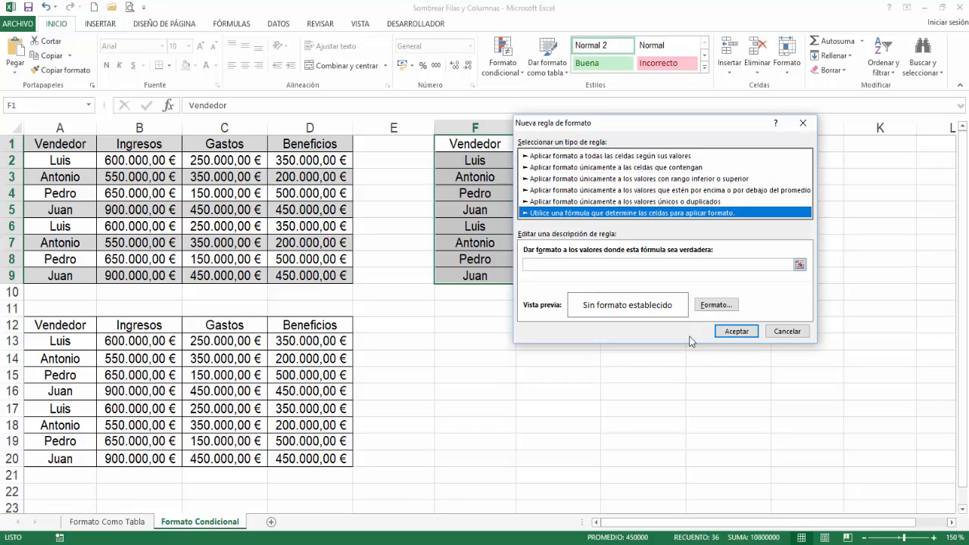
click(559, 264)
right_click(540, 265)
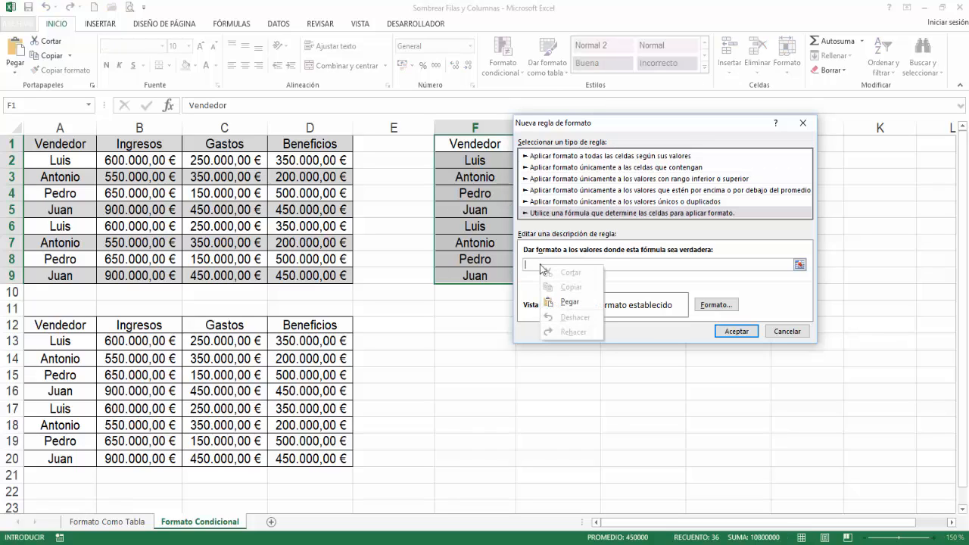
click(567, 305)
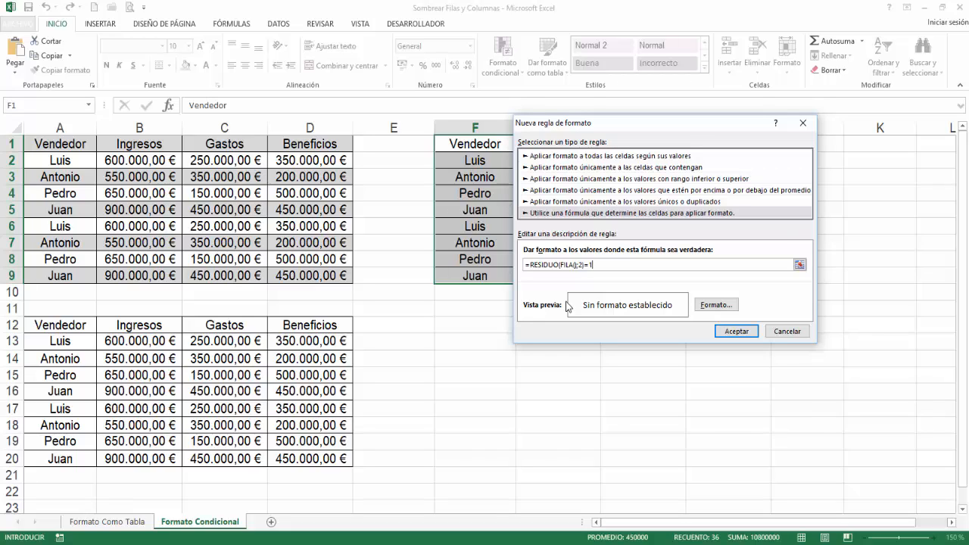
key(BackSpace)
text(0)
Give the F1:I9 rule a light grey background fill and apply it to the table
click(712, 306)
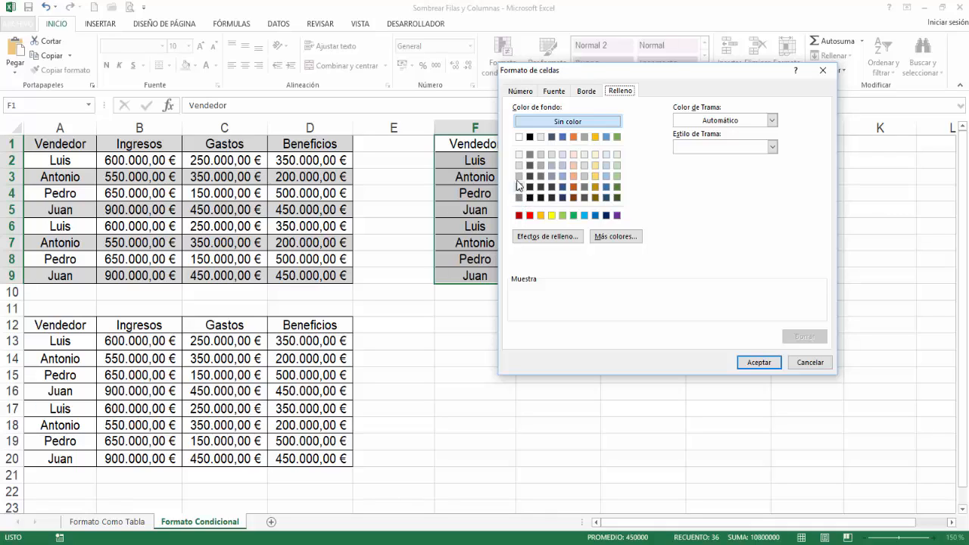
click(518, 165)
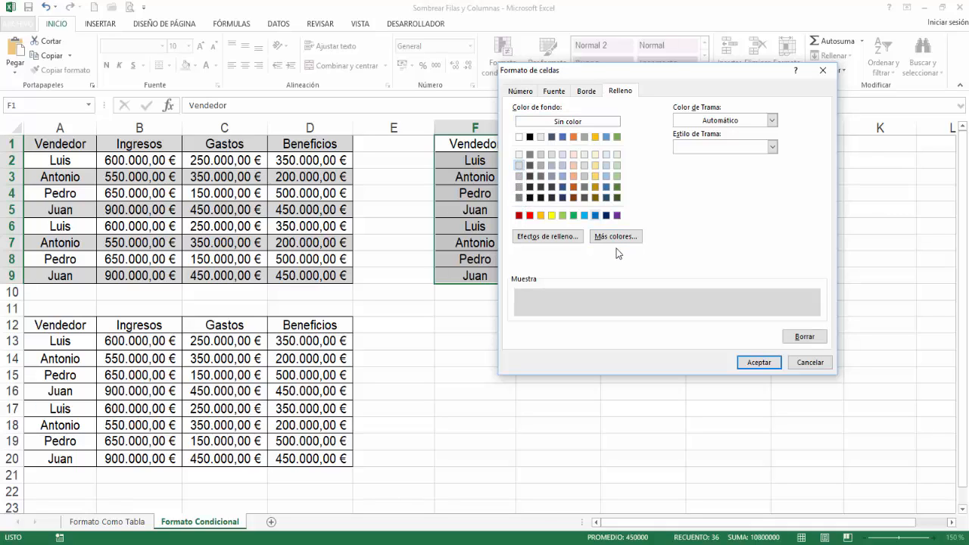
click(759, 363)
click(738, 332)
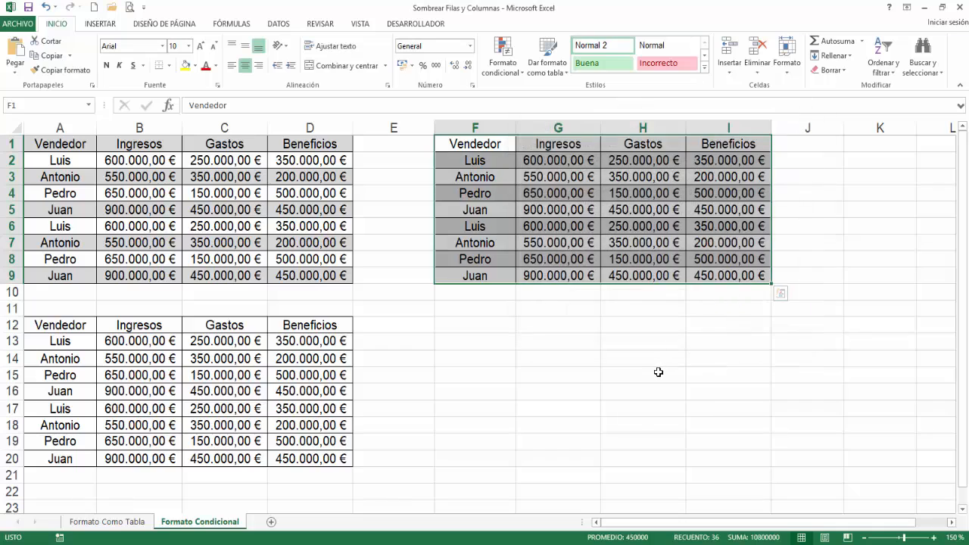
click(659, 372)
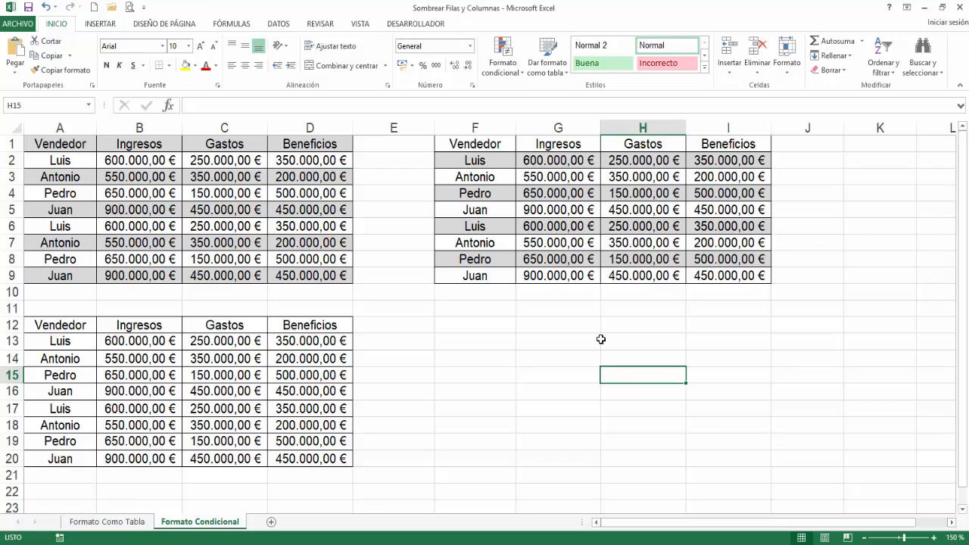
drag(50, 324, 97, 362)
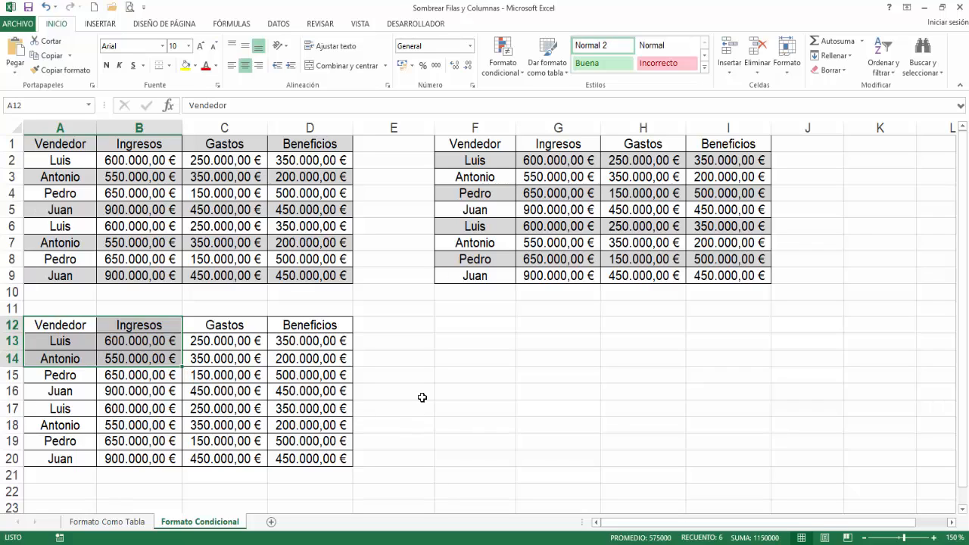
click(467, 379)
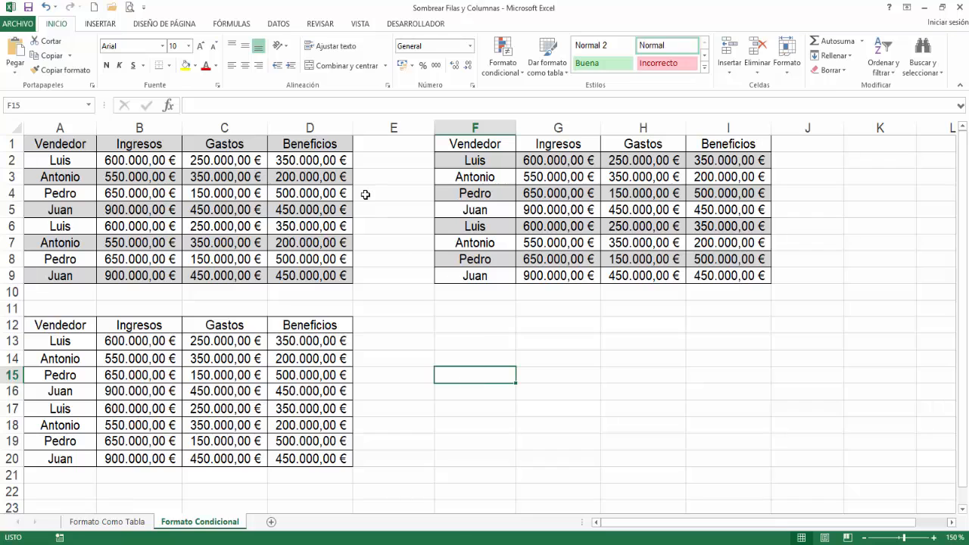
Start a RESIDUO function from the math and trigonometry category in F15, leaving its Número argument empty
click(247, 27)
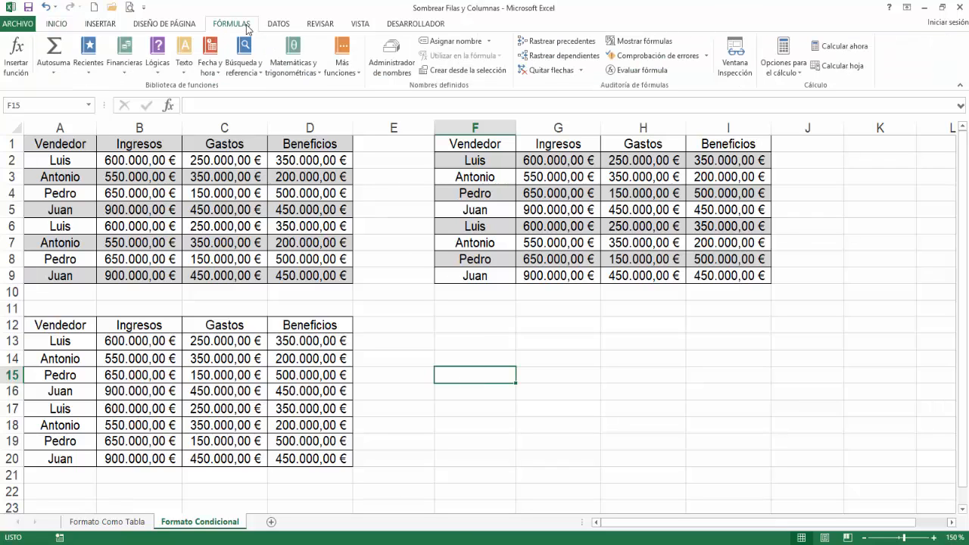
click(295, 65)
drag(379, 175, 380, 350)
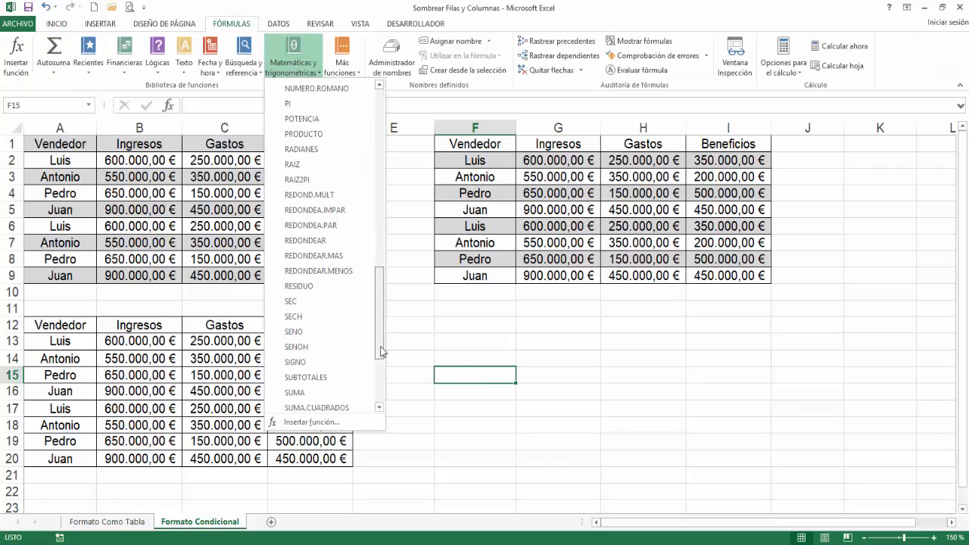
key(Escape)
click(331, 294)
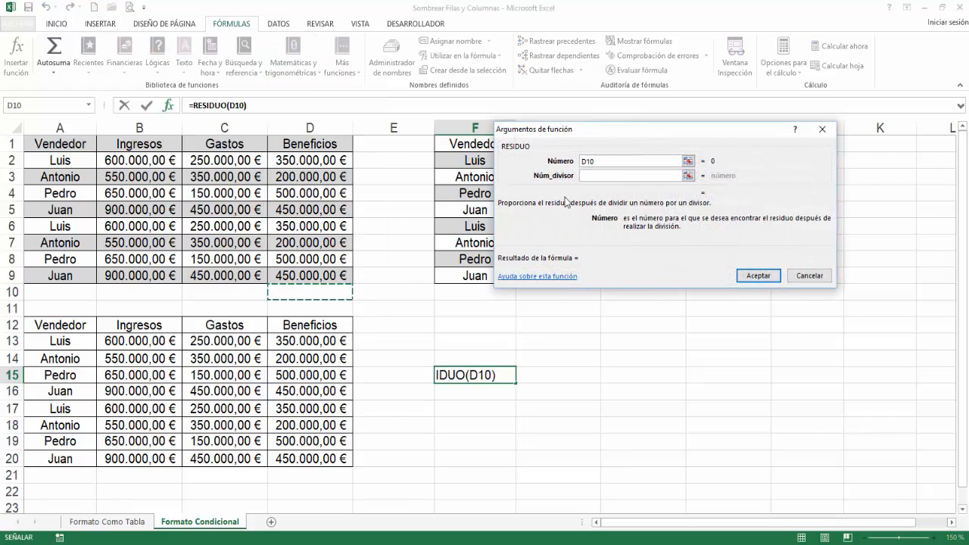
key(BackSpace)
key(BackSpace)
key(BackSpace)
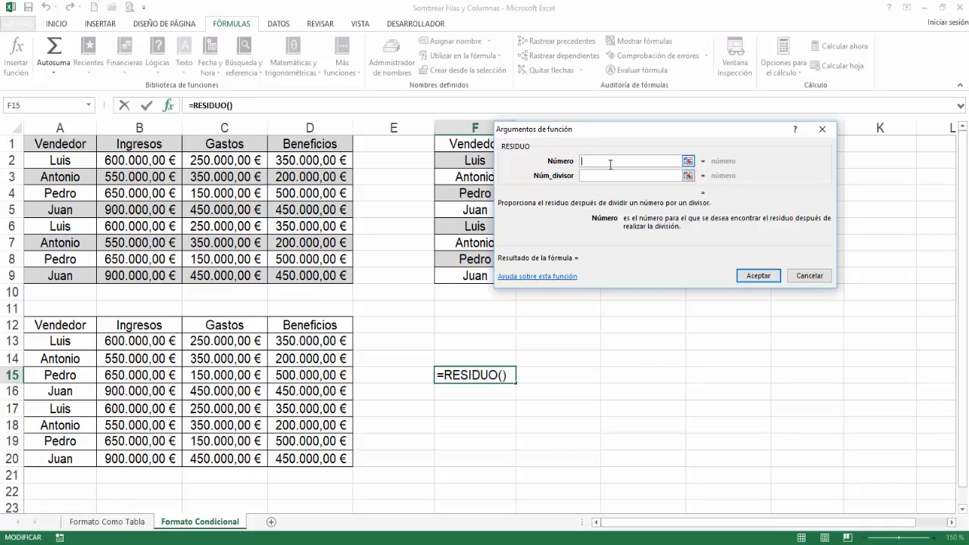
Nest the COLUMNA function from the Búsqueda y referencia category as RESIDUO's Número argument
click(90, 106)
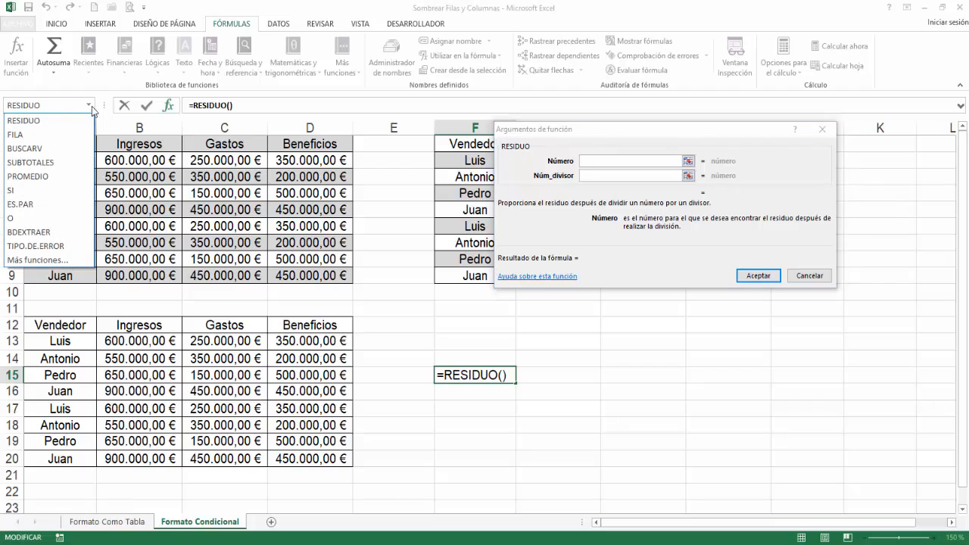
click(39, 260)
click(653, 152)
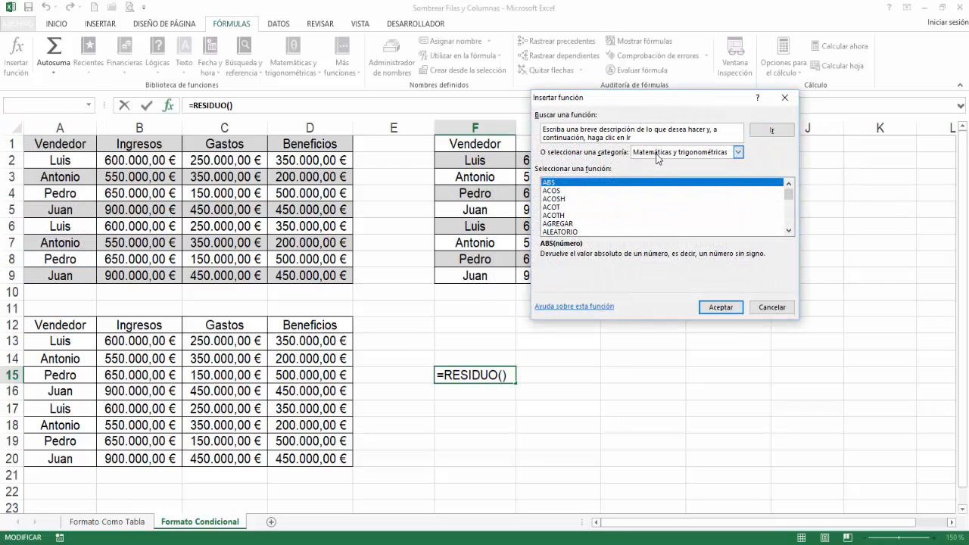
click(666, 213)
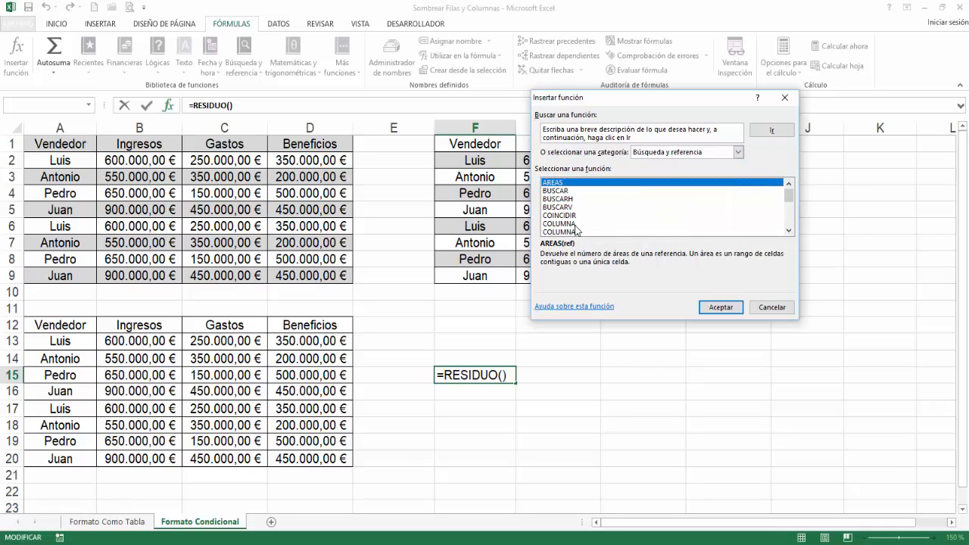
click(574, 224)
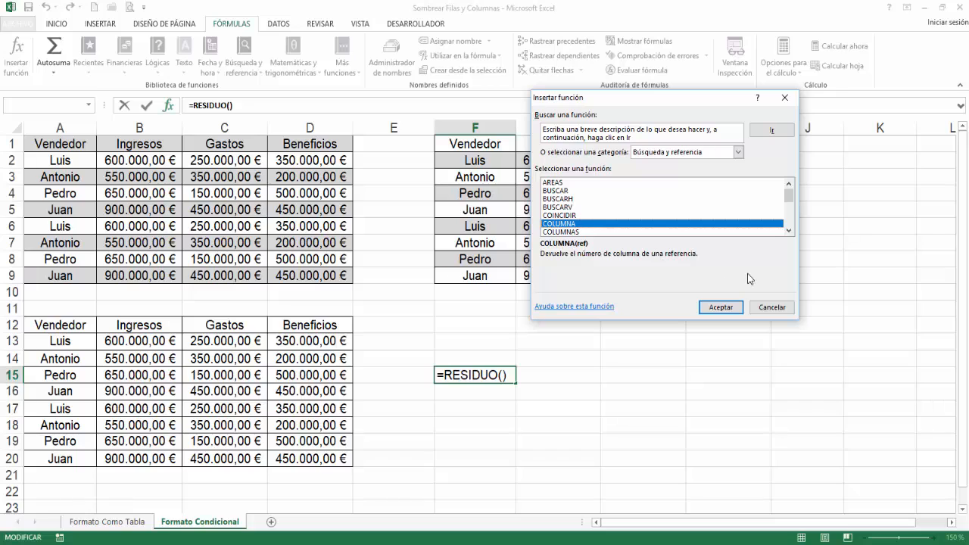
click(718, 307)
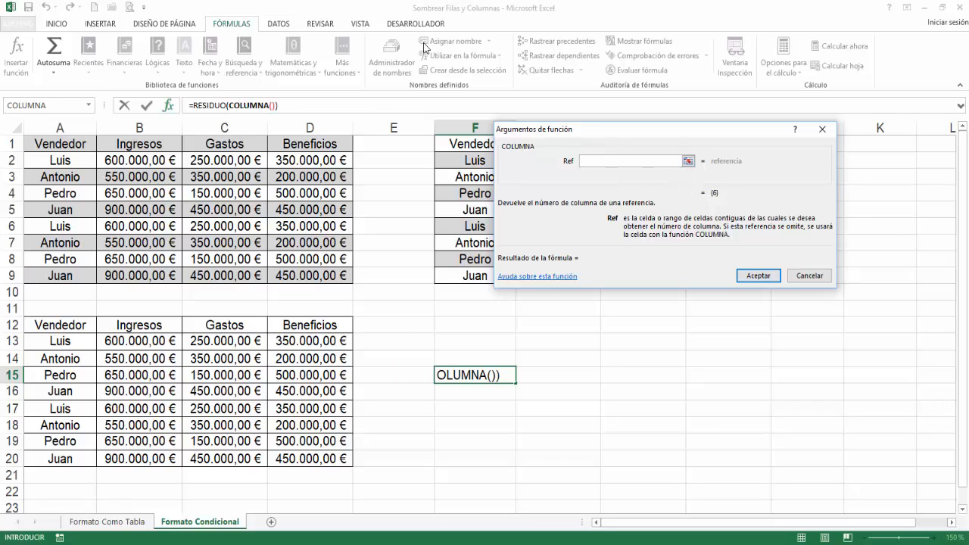
Set RESIDUO's Núm_divisor to 2 and complete the F15 formula as =RESIDUO(COLUMNA();2)=1
click(208, 105)
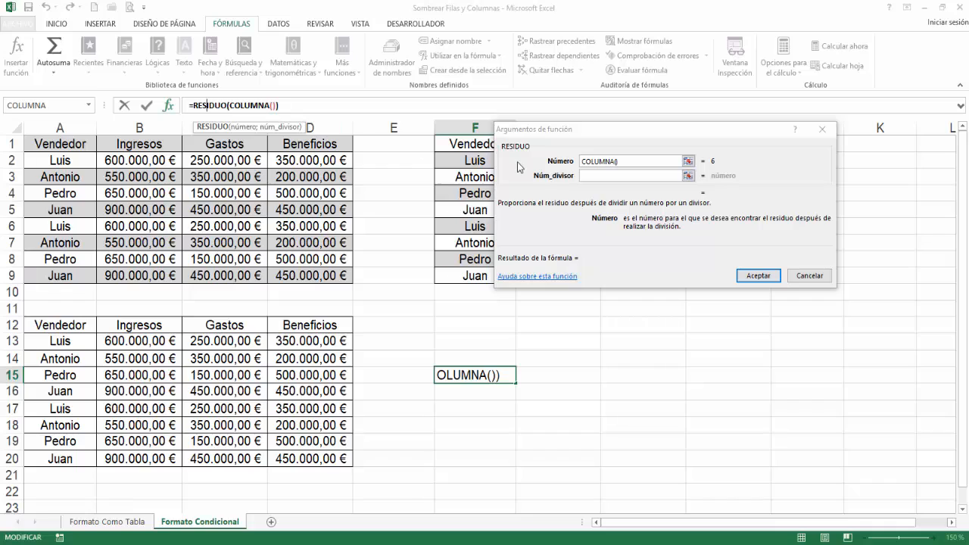
click(589, 175)
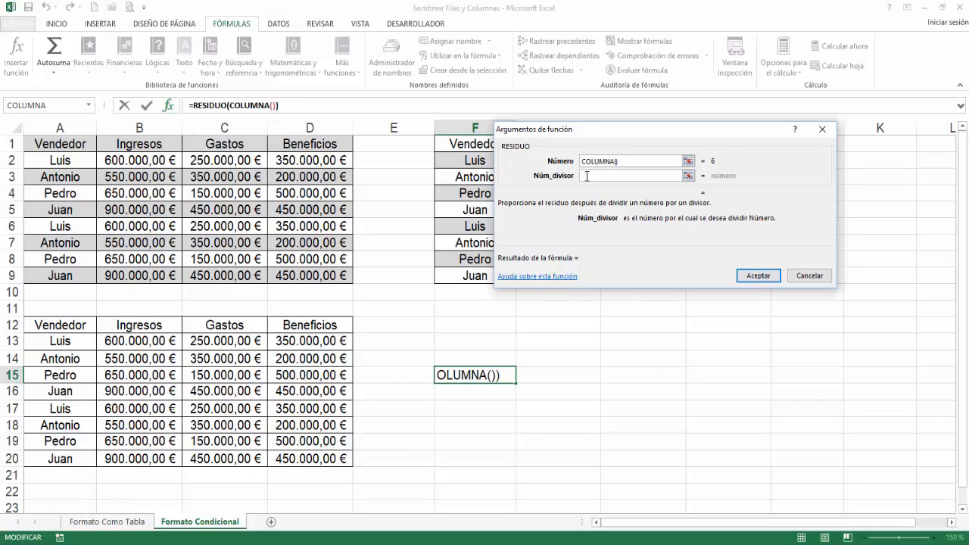
text(2)
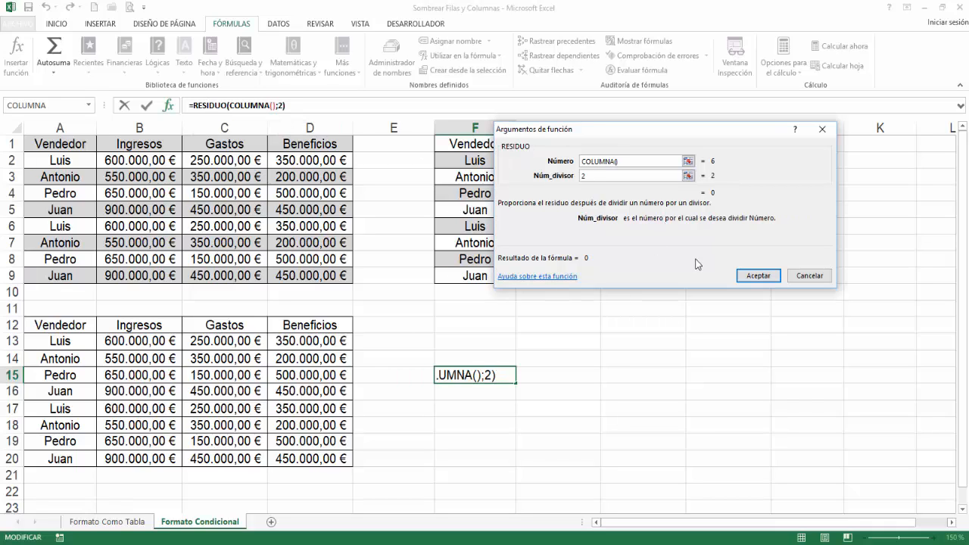
click(757, 276)
click(368, 106)
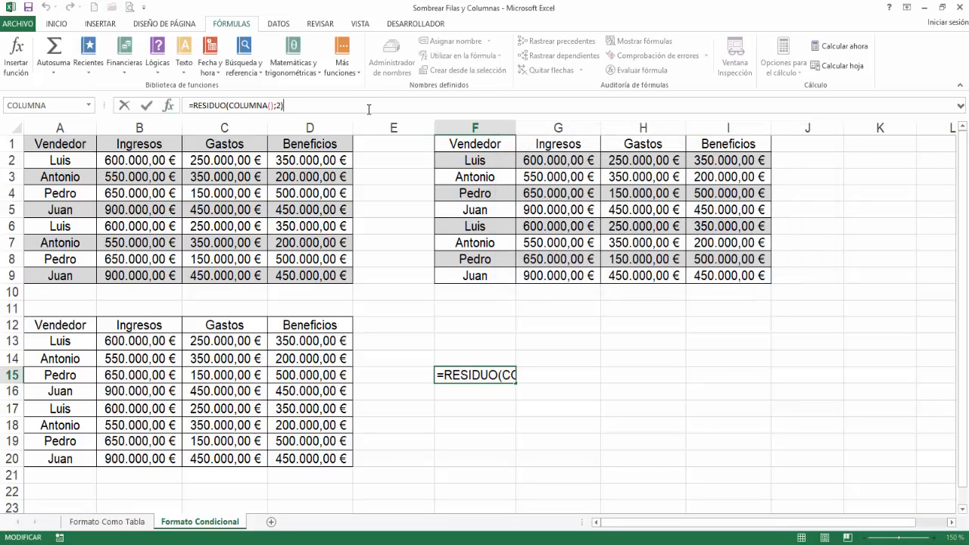
text(=)
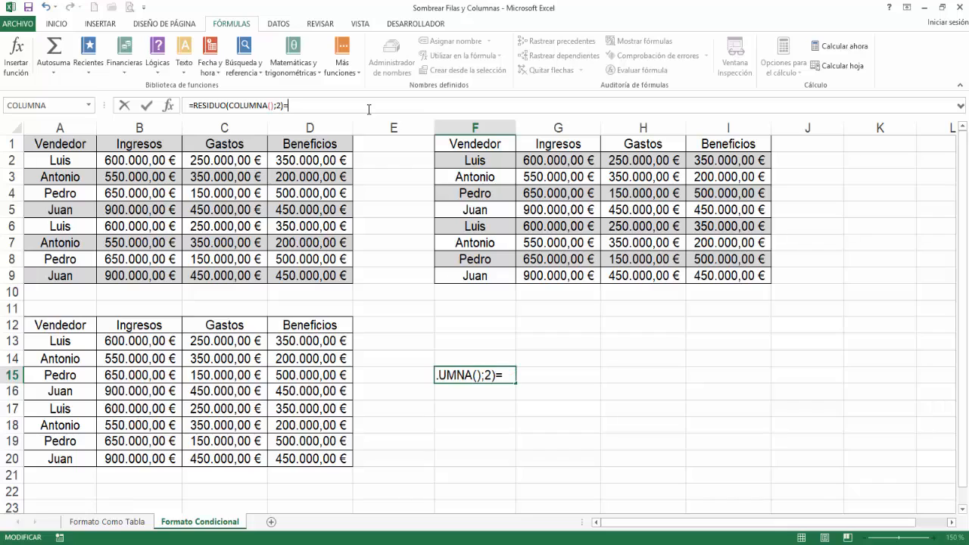
text(1)
key(Return)
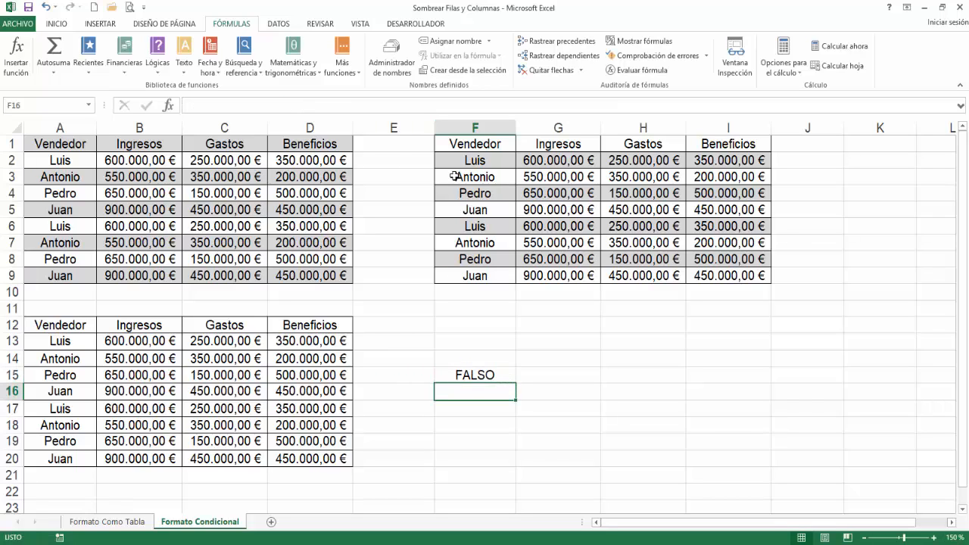
Copy the formula text =RESIDUO(COLUMNA();2)=1 from F15, then clear the cell
key(Up)
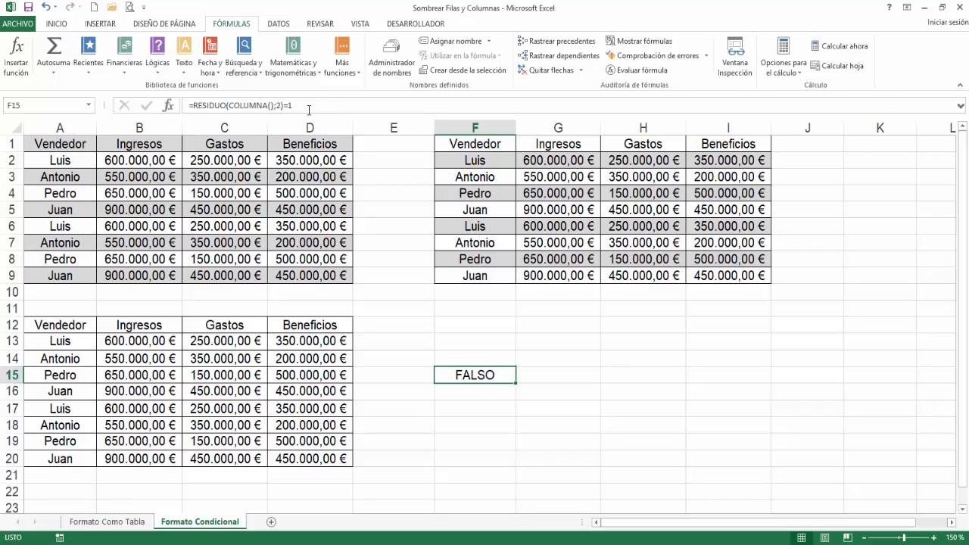
drag(303, 106, 172, 105)
right_click(196, 105)
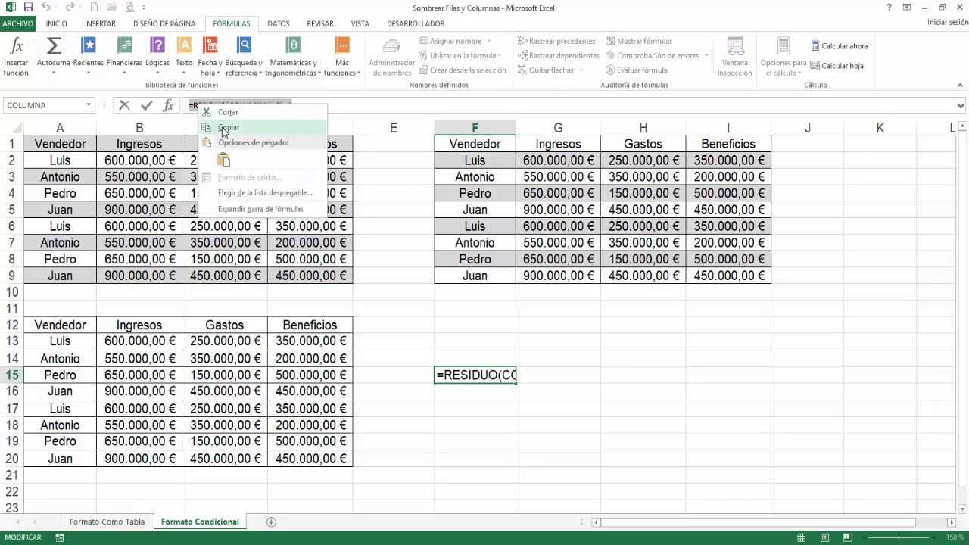
click(225, 129)
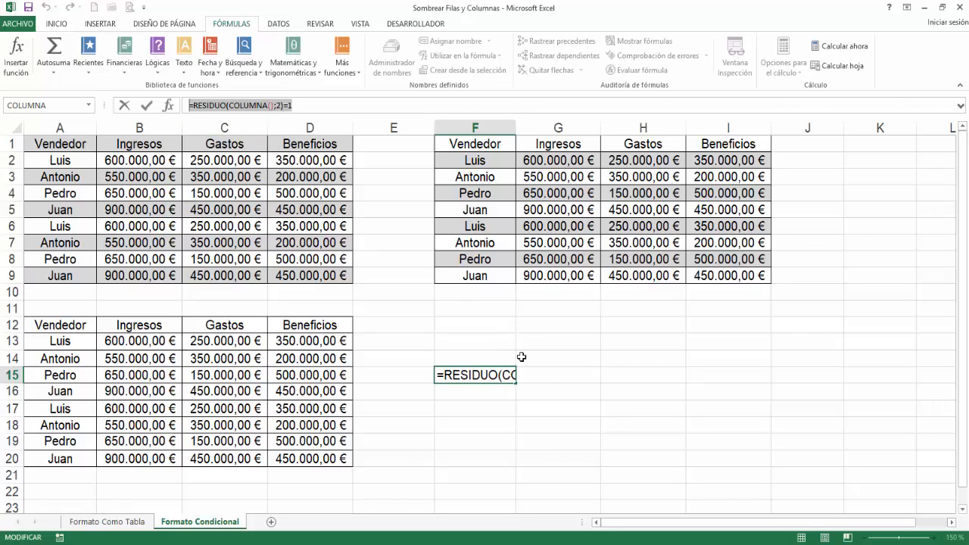
key(ctrl+Return)
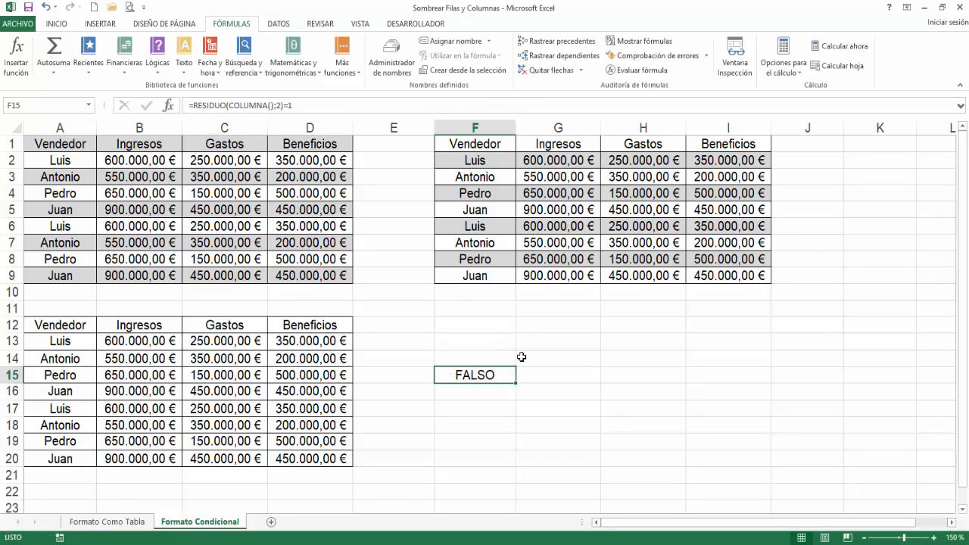
key(Delete)
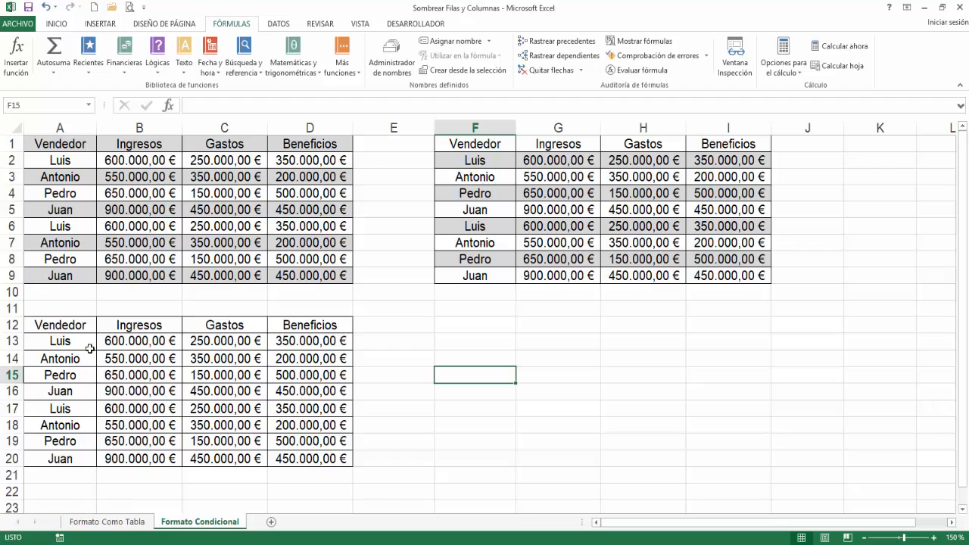
Start a formula-based conditional formatting rule for A12:D20 using the copied formula =RESIDUO(COLUMNA();2)=1
drag(69, 327, 290, 459)
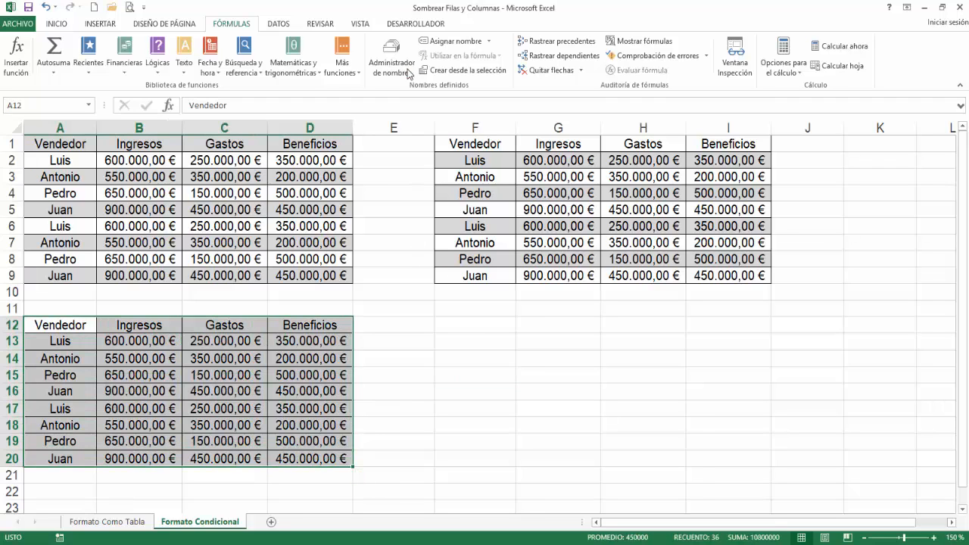
click(68, 27)
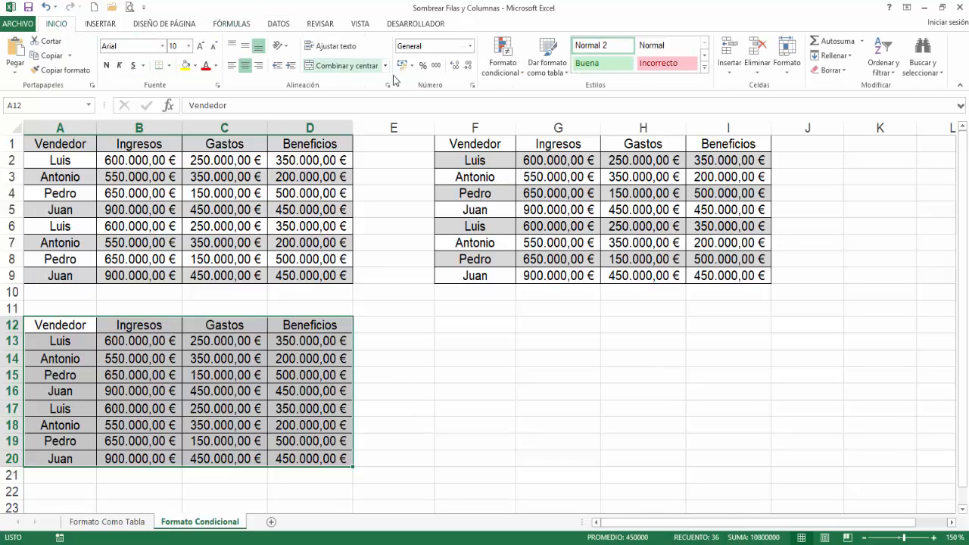
click(506, 79)
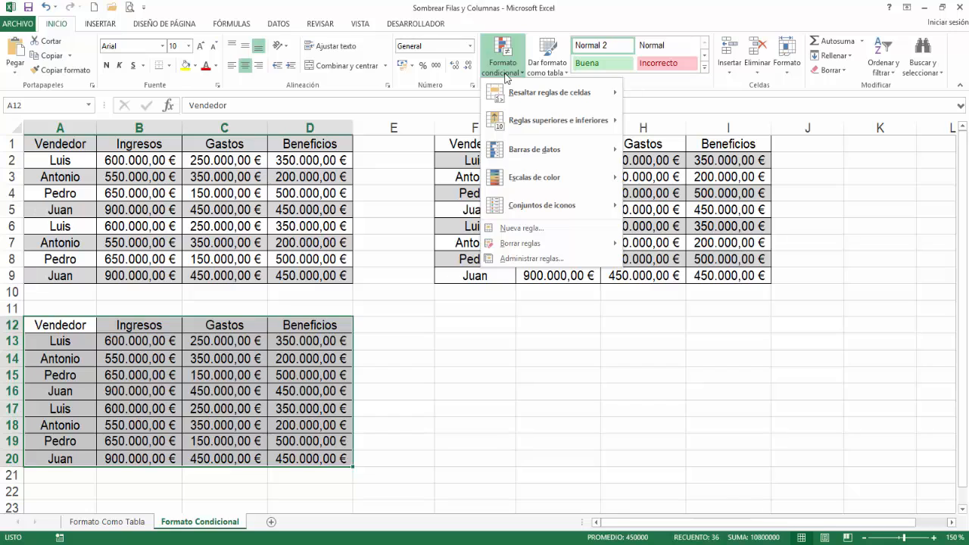
click(529, 231)
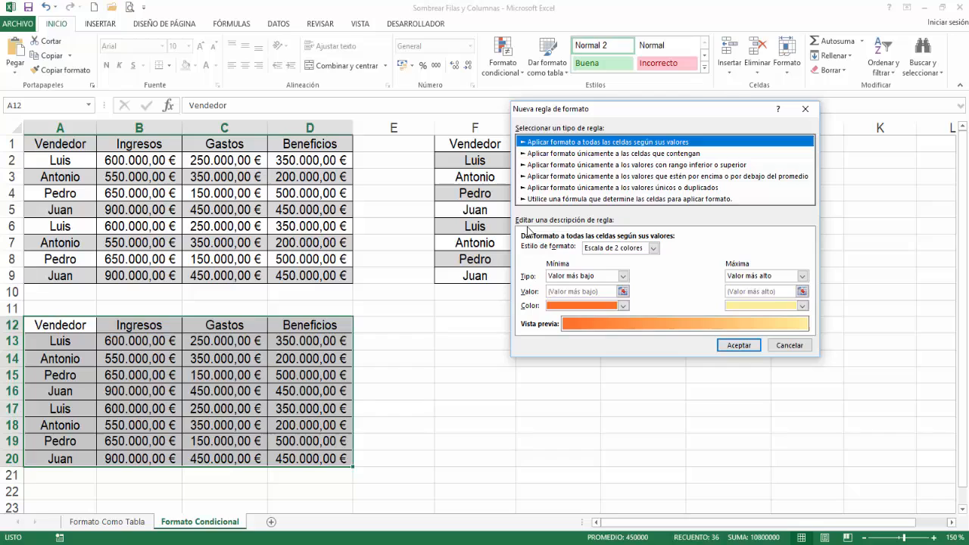
click(568, 199)
click(550, 251)
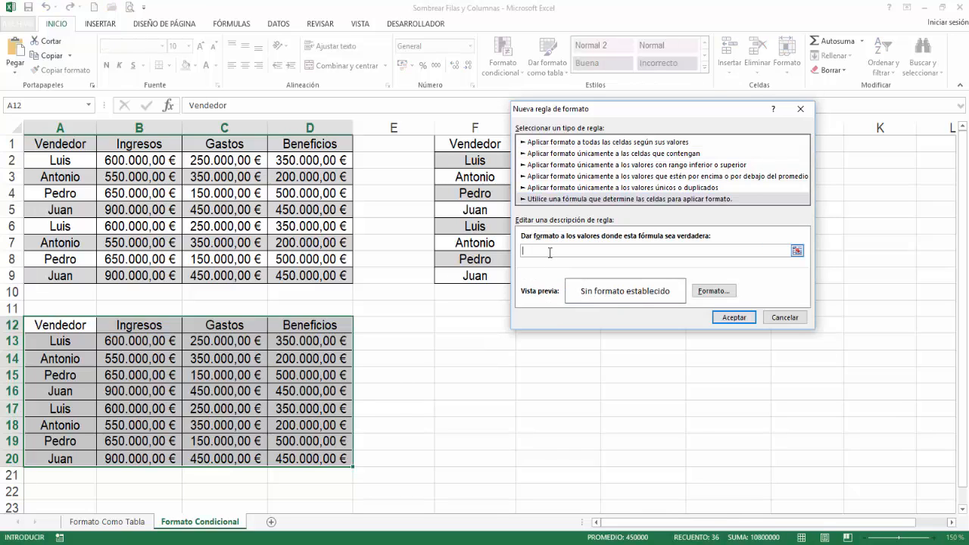
right_click(550, 252)
click(570, 292)
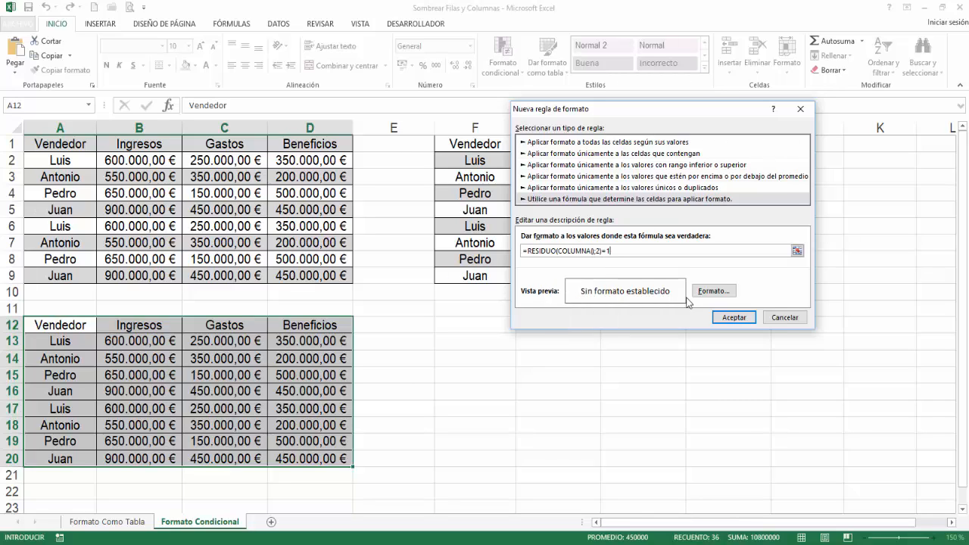
Give the A12:D20 rule a light grey background fill and apply it to the table
click(710, 292)
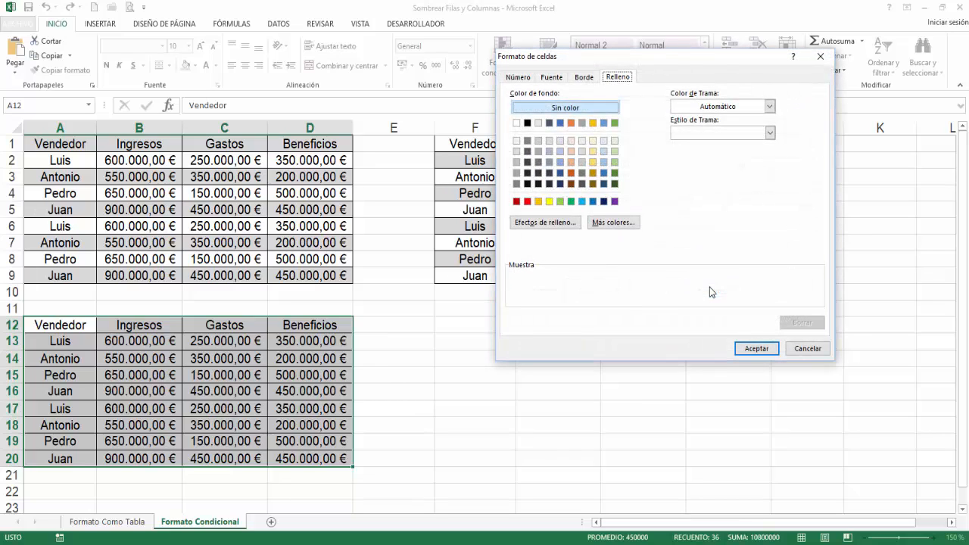
click(517, 152)
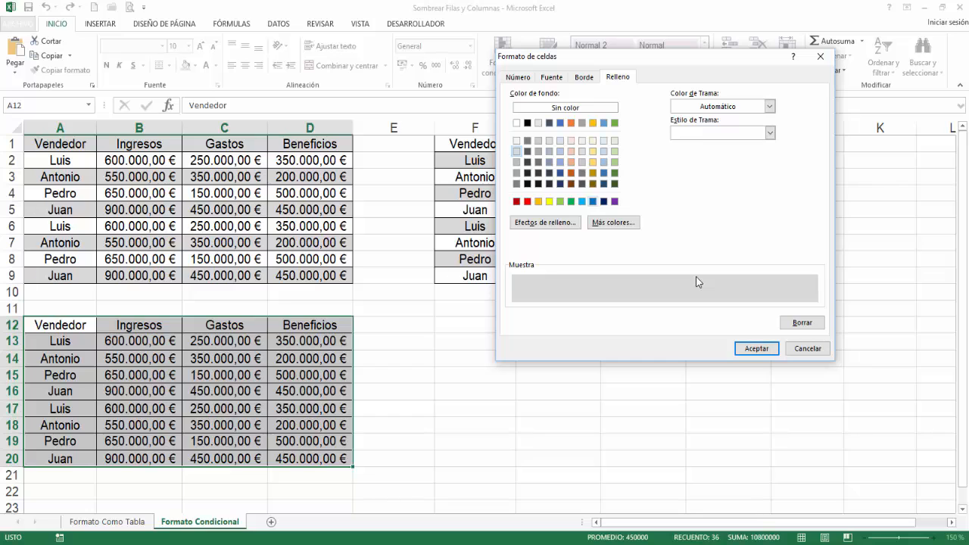
click(748, 347)
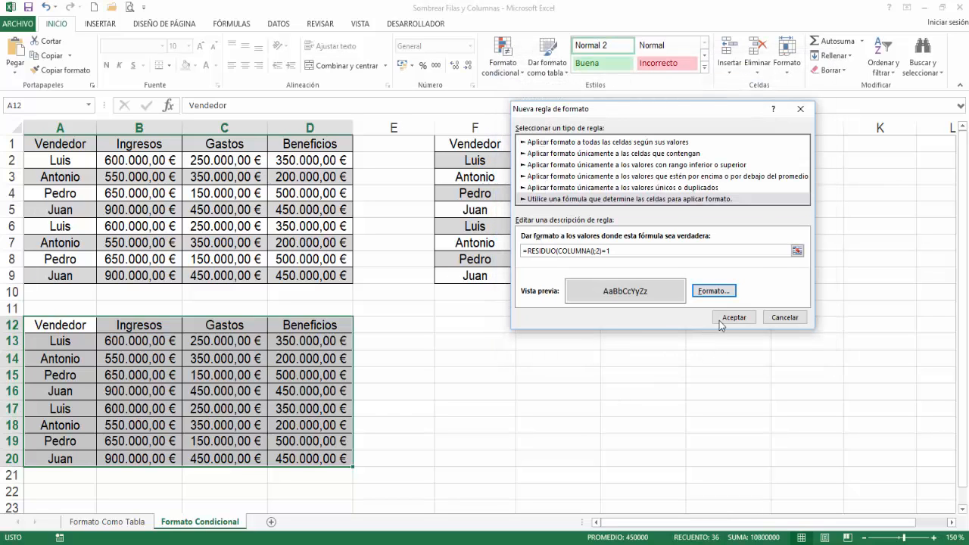
click(729, 318)
click(617, 391)
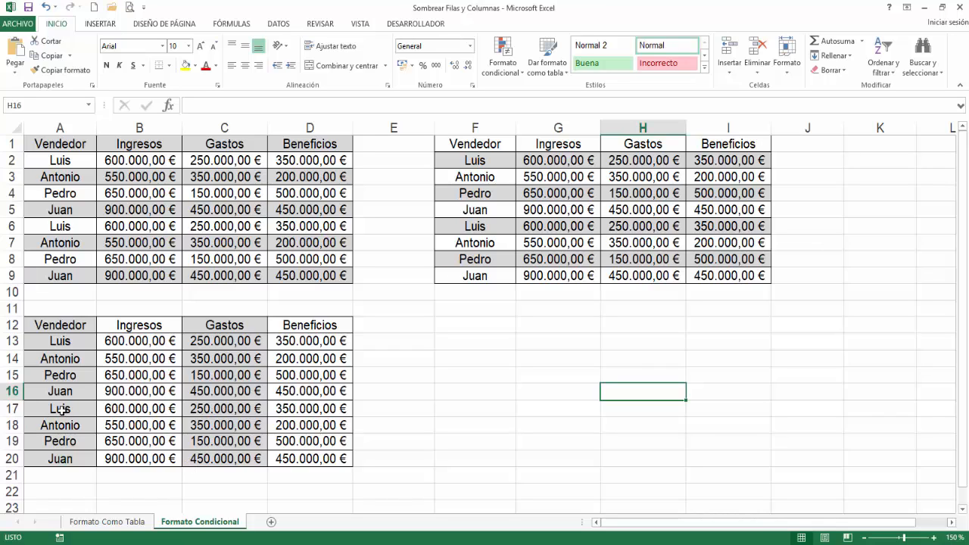
Start a second formula-based rule for A12:D20, pasting the copied formula and changing it to =RESIDUO(COLUMNA();2)=0
drag(72, 326, 296, 457)
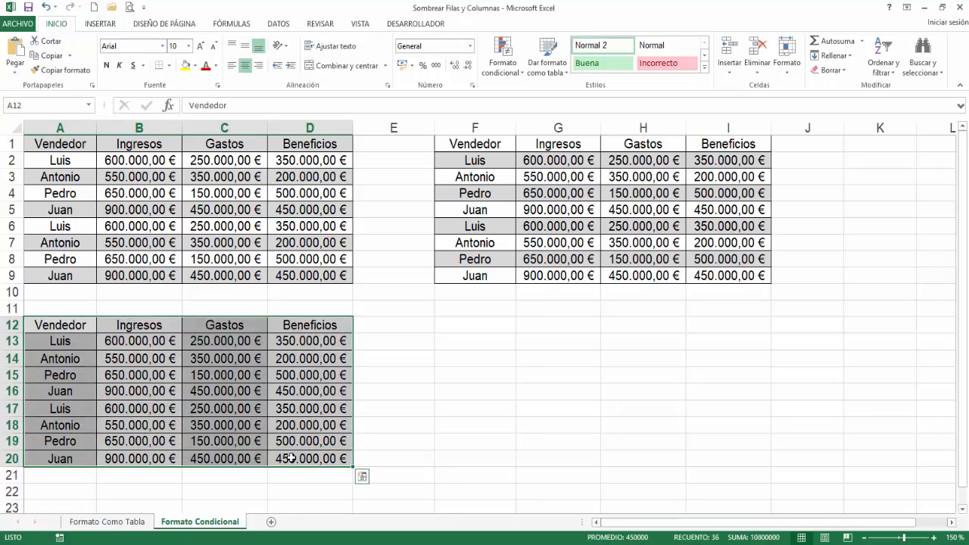
click(512, 78)
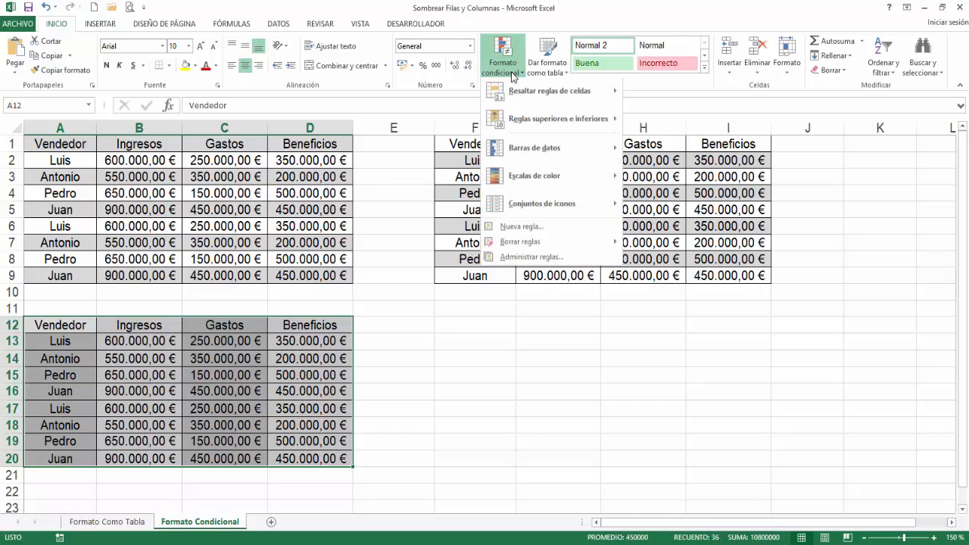
click(550, 230)
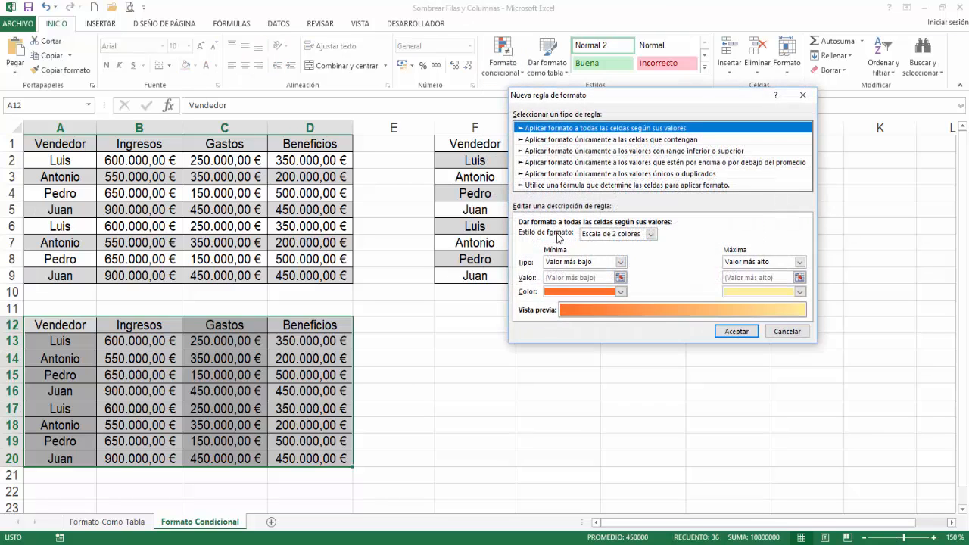
click(569, 186)
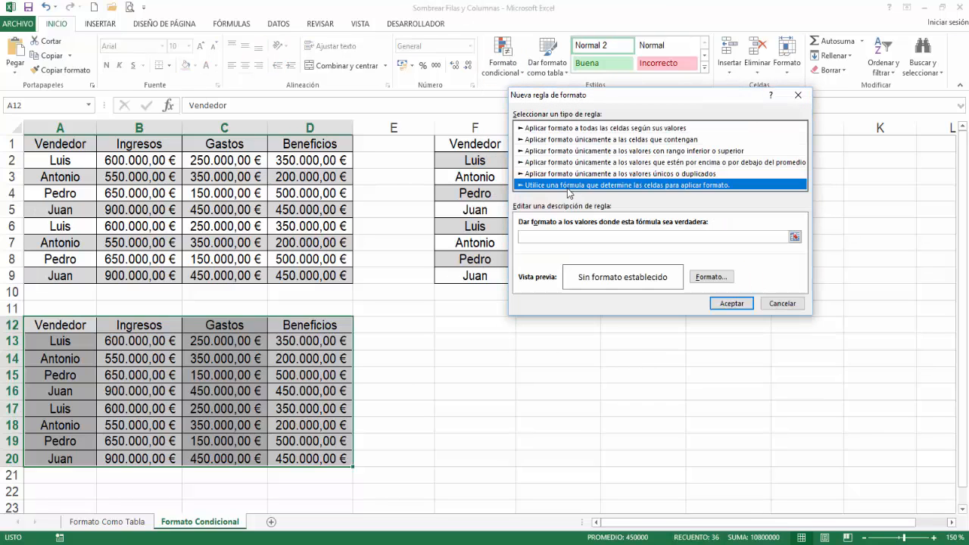
click(555, 237)
right_click(554, 236)
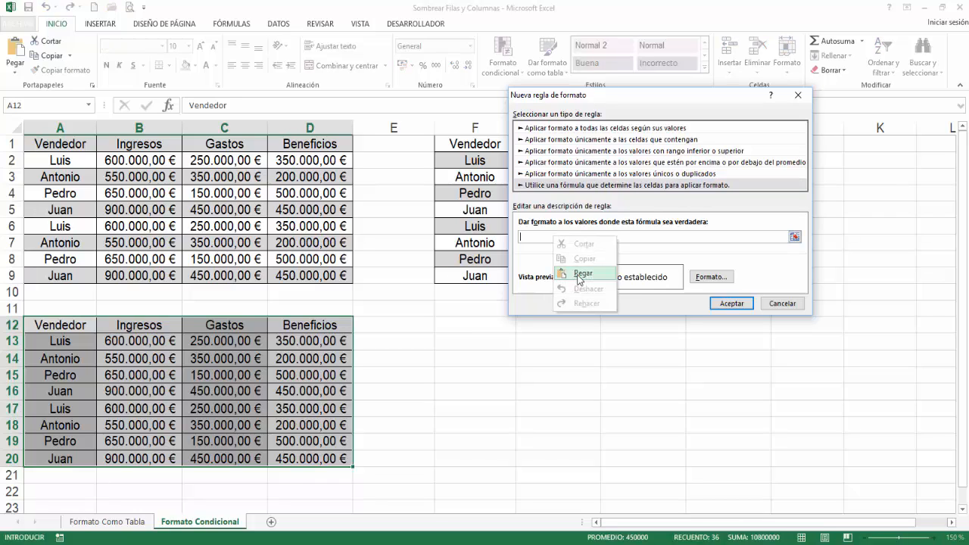
click(580, 277)
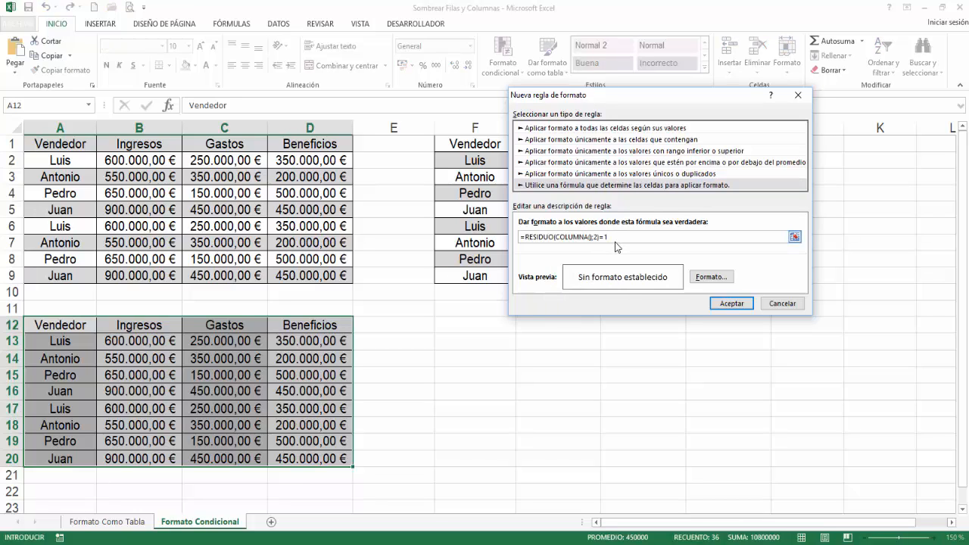
key(BackSpace)
Give the second A12:D20 rule a medium blue background fill and apply it to the table
click(712, 277)
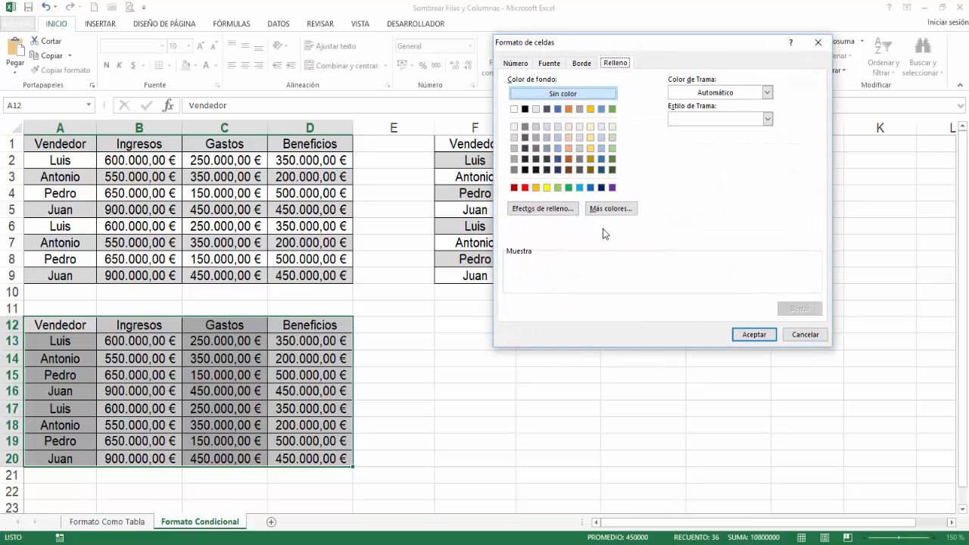
click(559, 148)
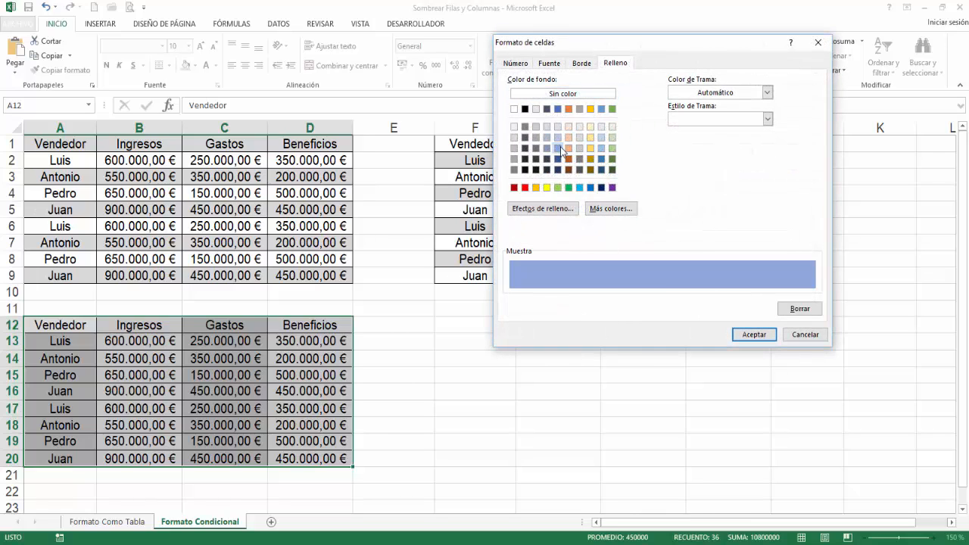
click(755, 335)
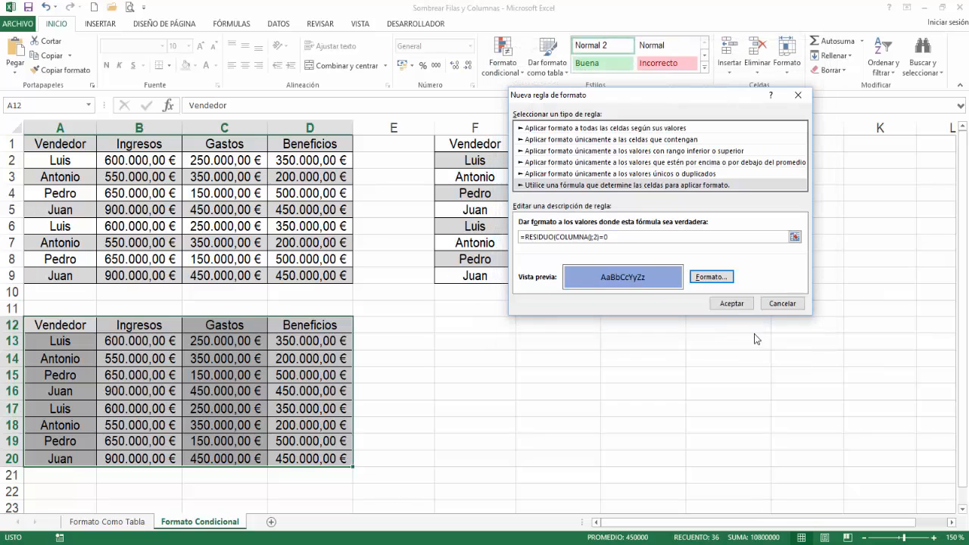
click(731, 303)
click(607, 394)
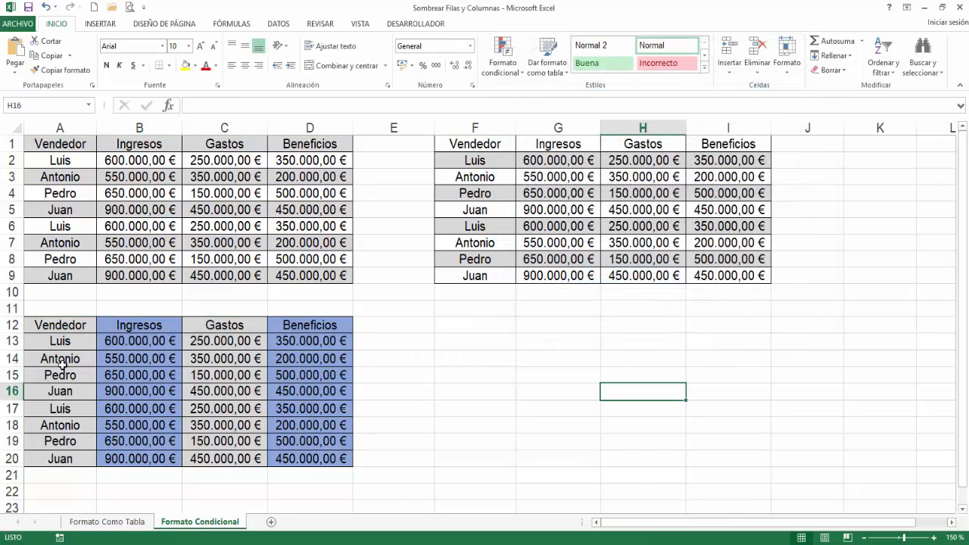